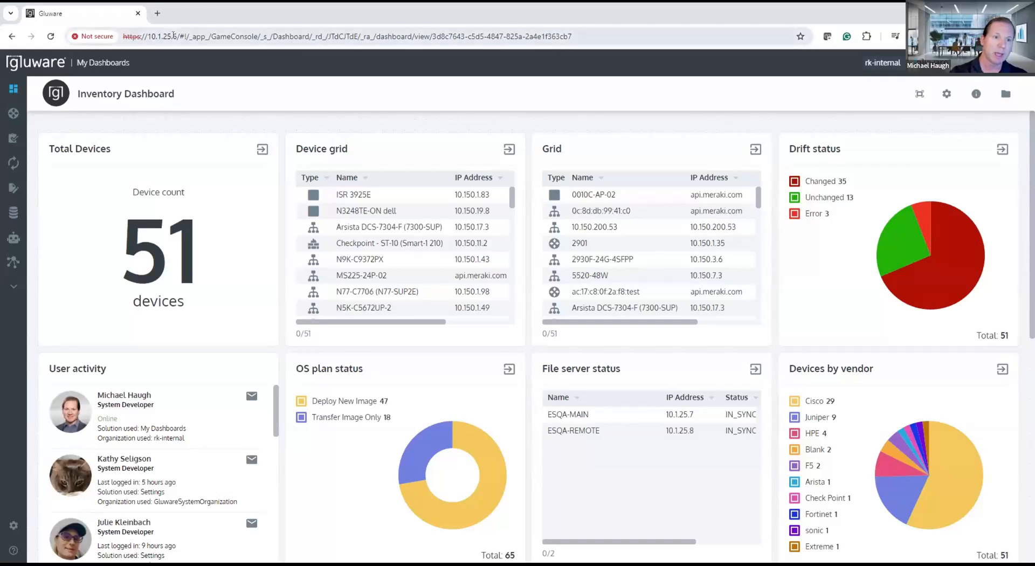
drag(174, 36, 110, 35)
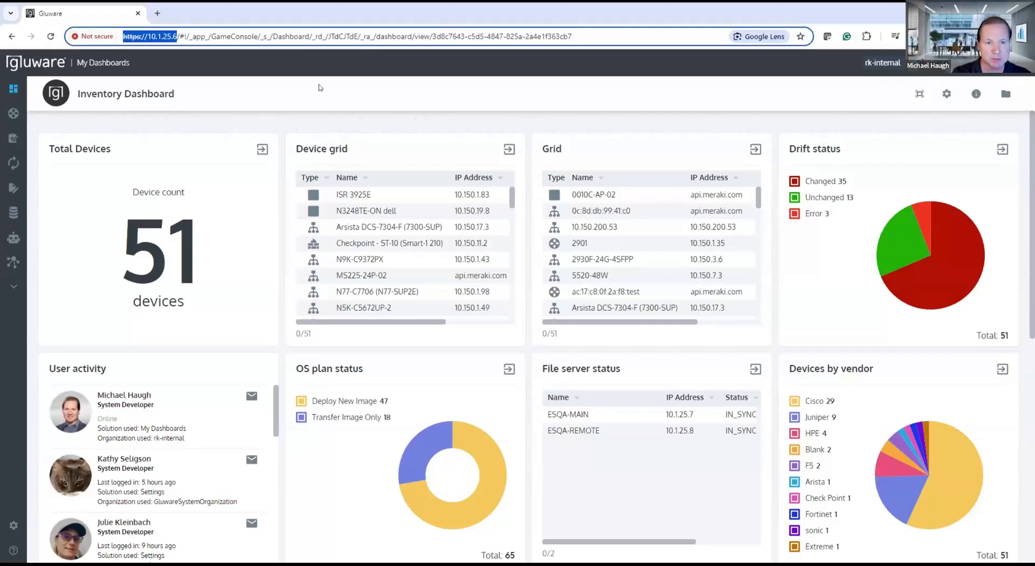
click(374, 109)
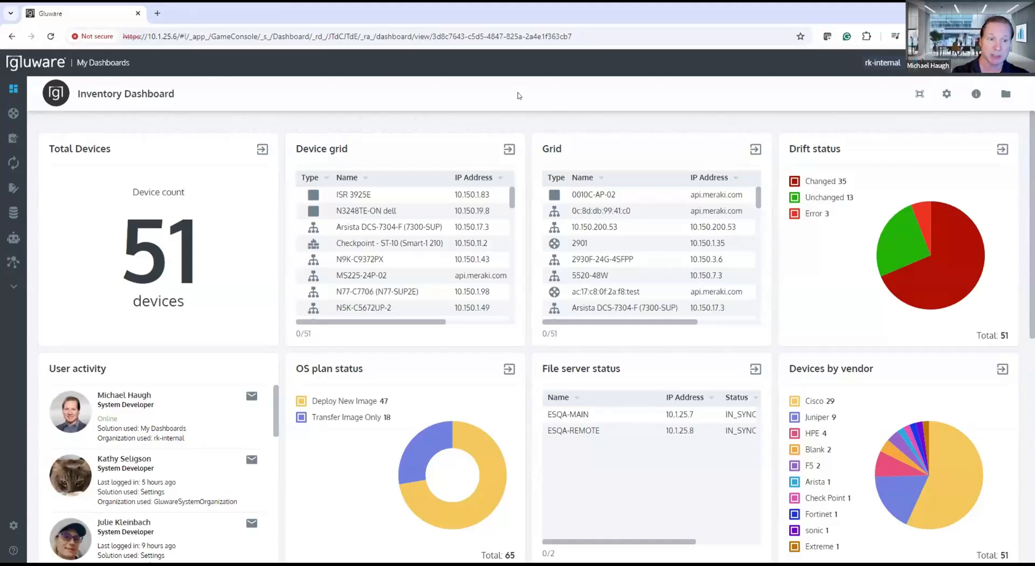
mouse_move(33, 212)
mouse_move(56, 93)
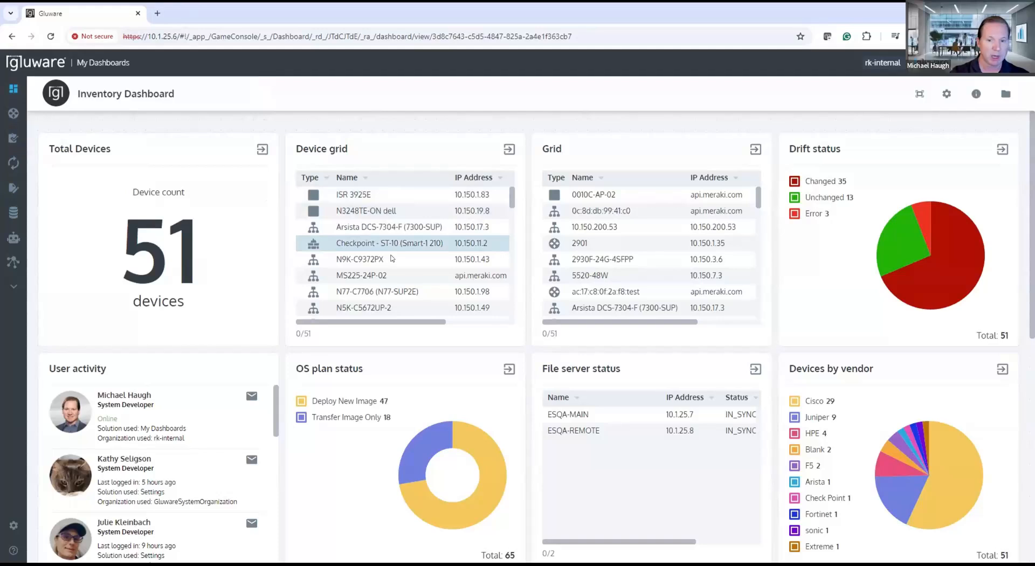
Step: Look through the dashboard's device grid, including its vendor column, and the widgets further down the Inventory Dashboard
scroll(391, 268, down, 3)
scroll(391, 268, down, 5)
click(380, 317)
drag(381, 320, 485, 302)
click(453, 231)
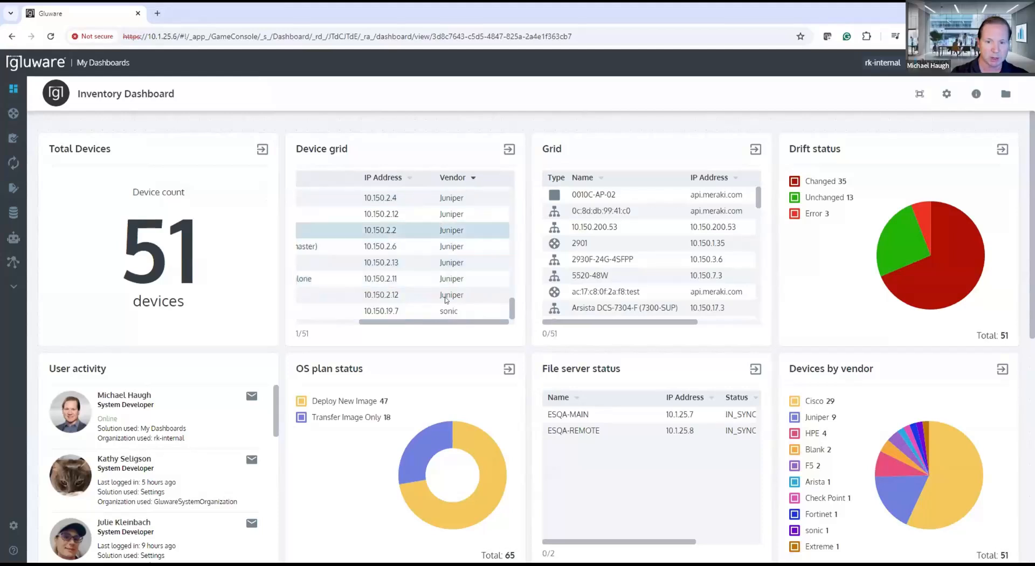
drag(428, 322, 330, 325)
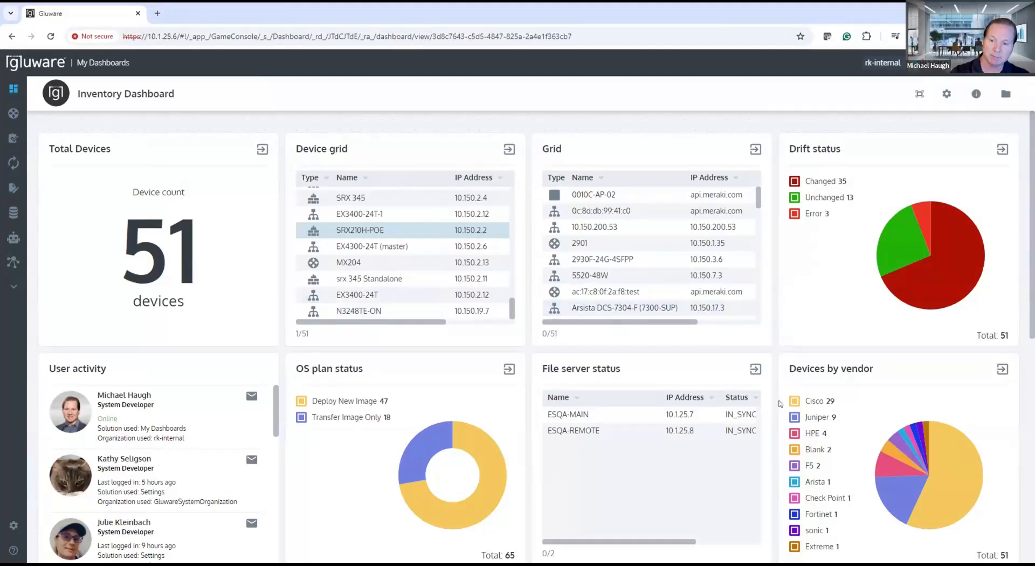
scroll(710, 425, down, 1)
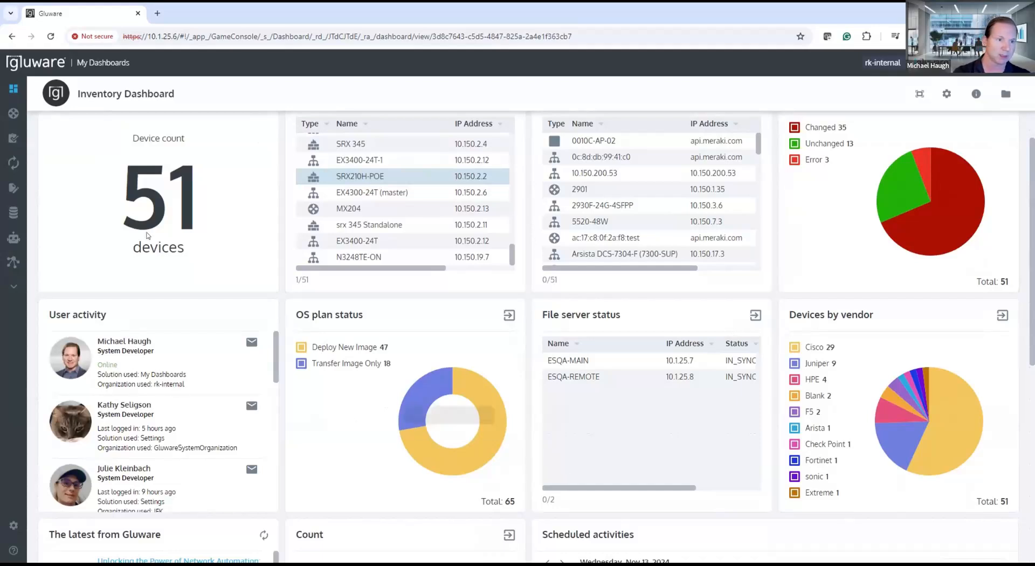
Step: Open the device inventory in Device Manager and enlarge the Device Explorer pane
mouse_move(21, 113)
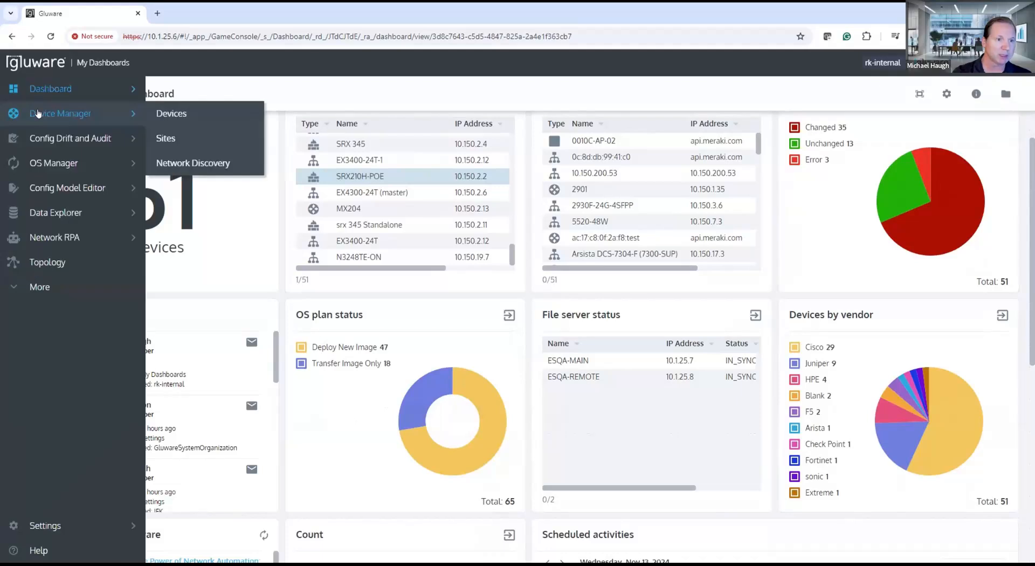
click(166, 117)
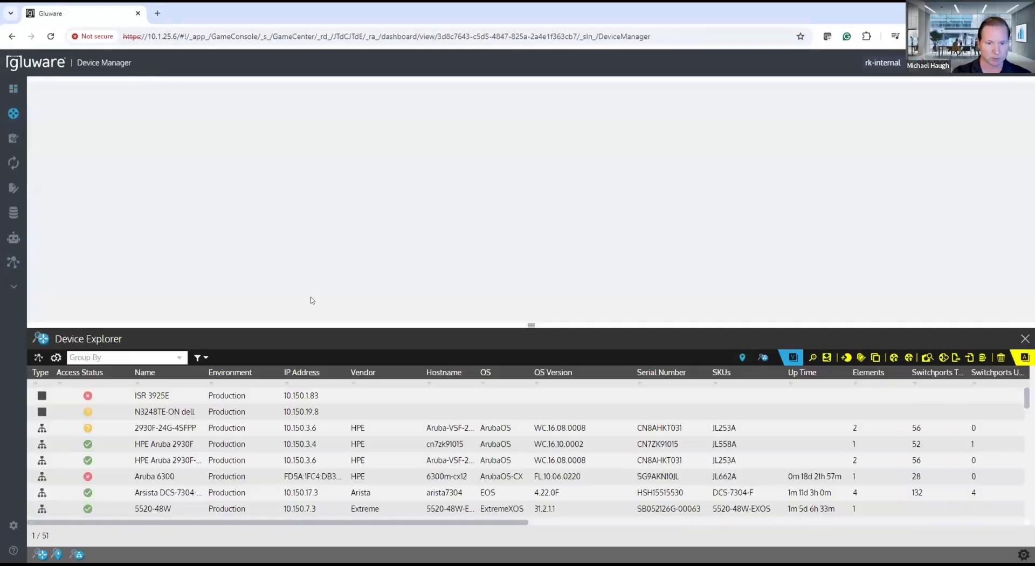
drag(312, 325, 313, 253)
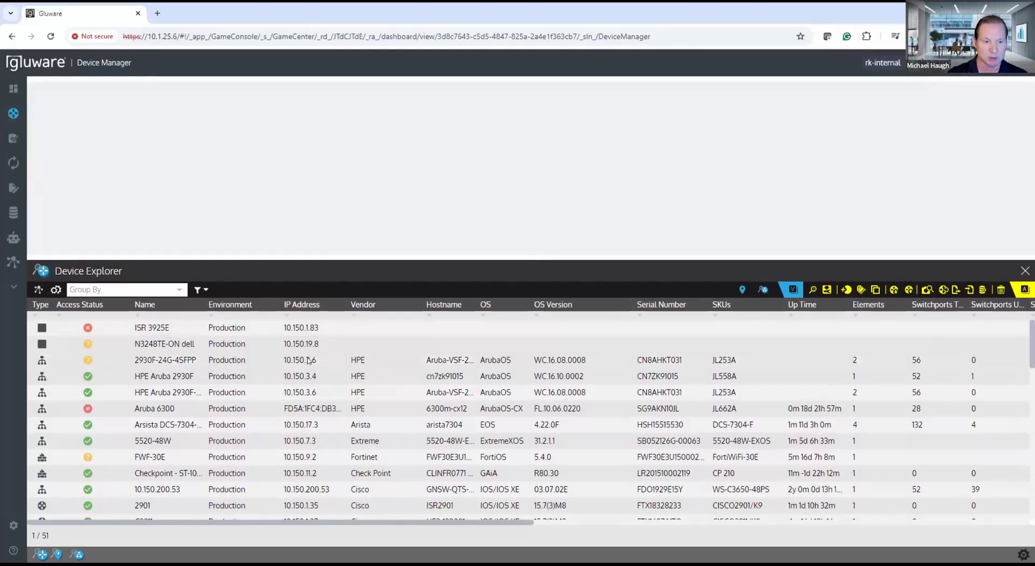
Step: Browse the multi-vendor device list down to the SONiC switch N3248TE-ON and examine its OS version
scroll(302, 372, down, 3)
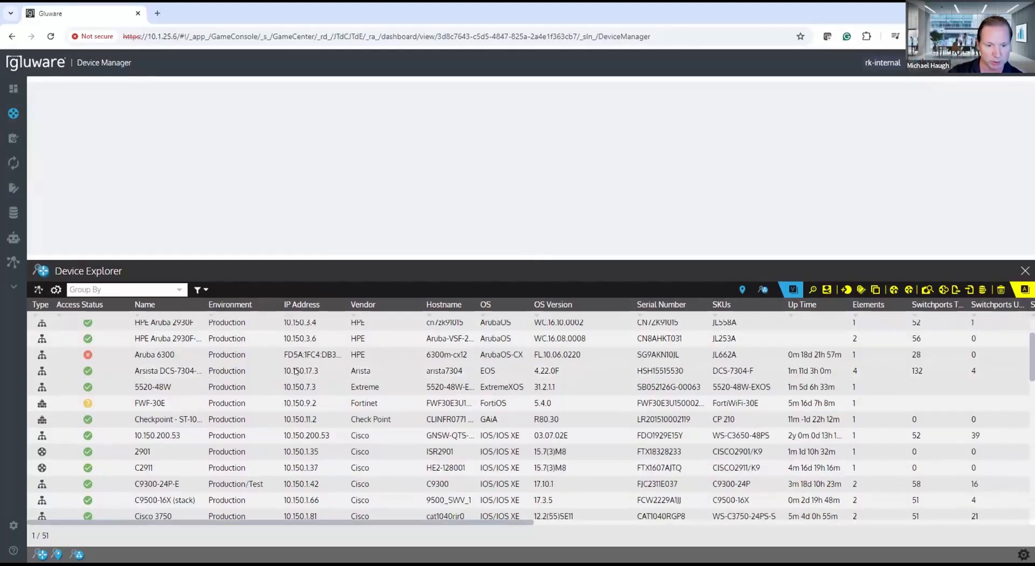
scroll(295, 384, up, 3)
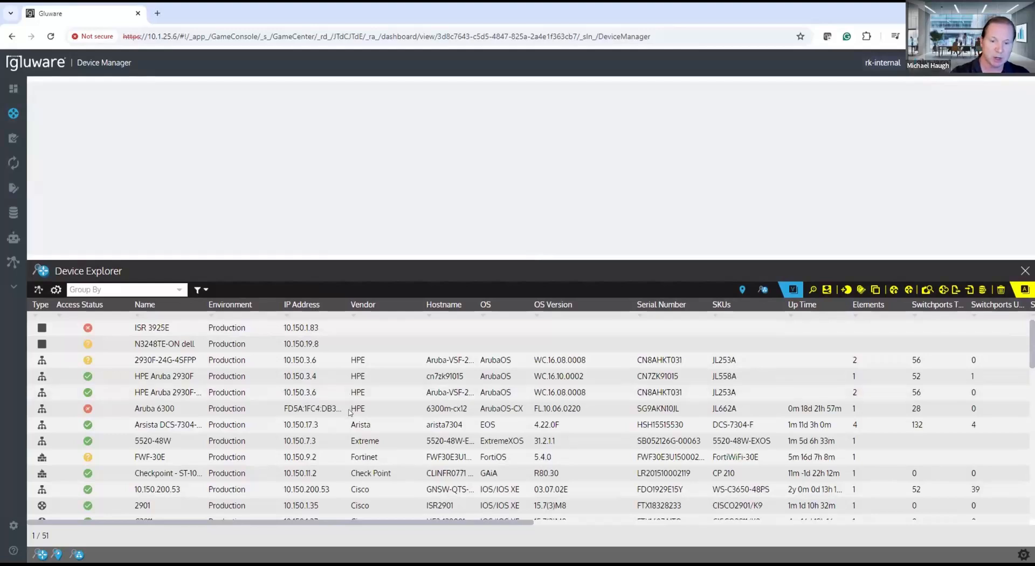
scroll(351, 415, down, 1)
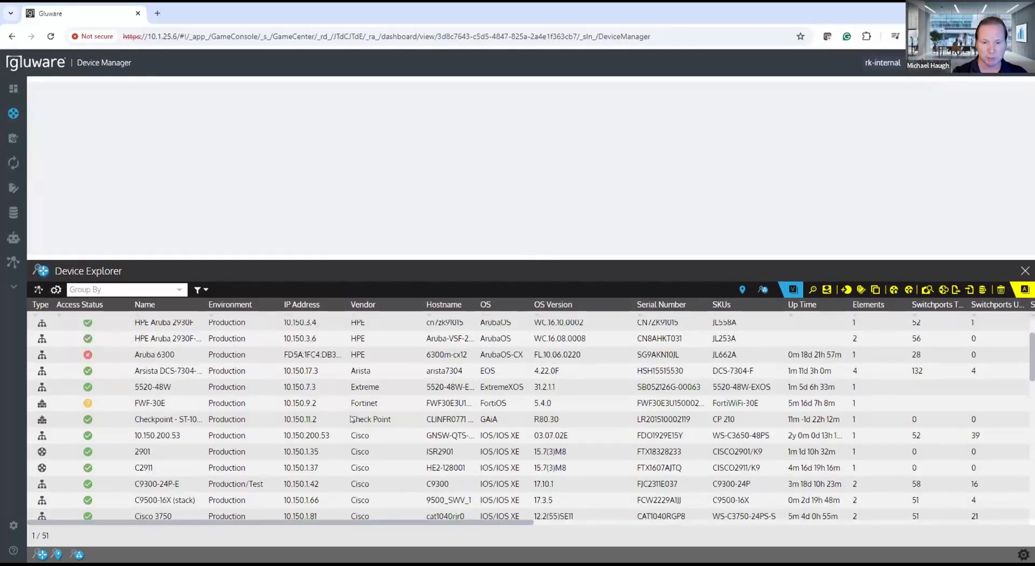
scroll(352, 419, down, 1)
scroll(352, 419, down, 6)
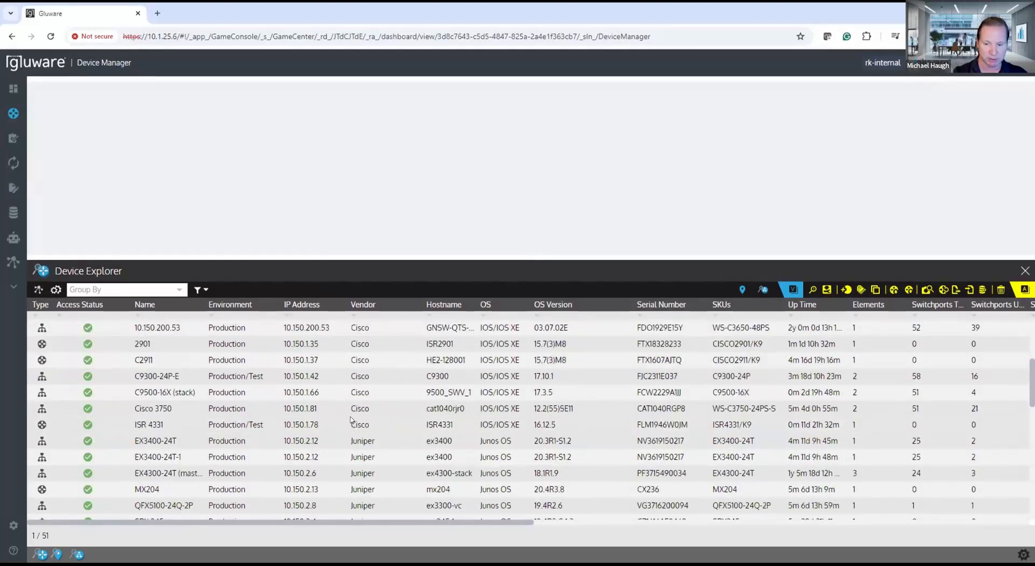
scroll(330, 465, down, 1)
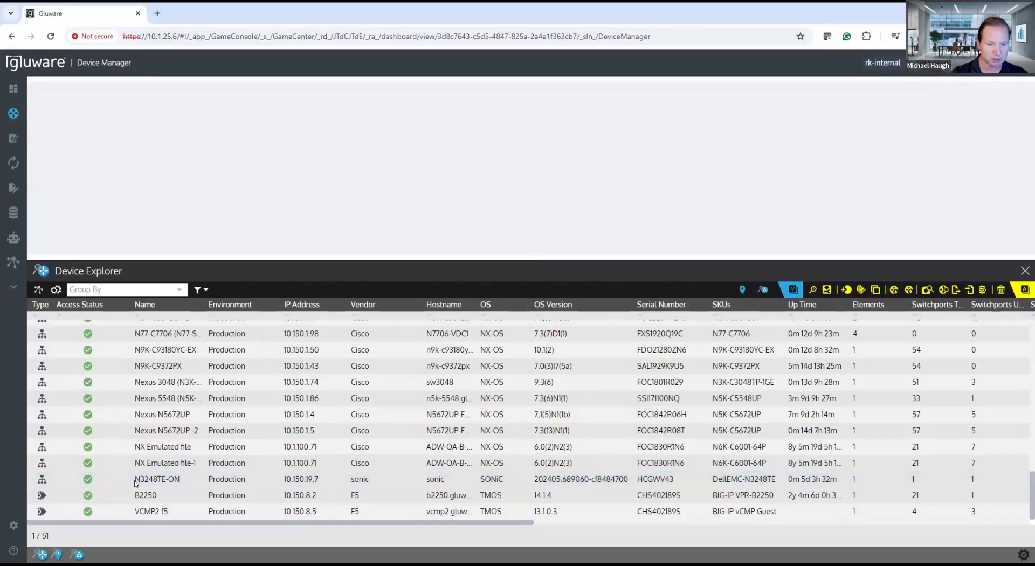
click(511, 481)
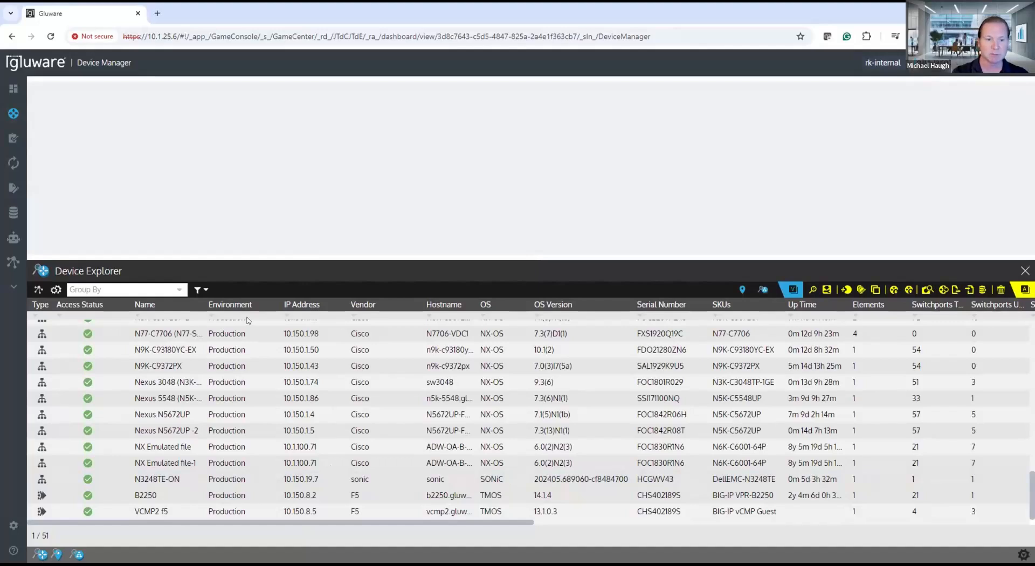
Step: Filter the device list by "sonic" to examine the matching device, and clear the filter again
click(197, 288)
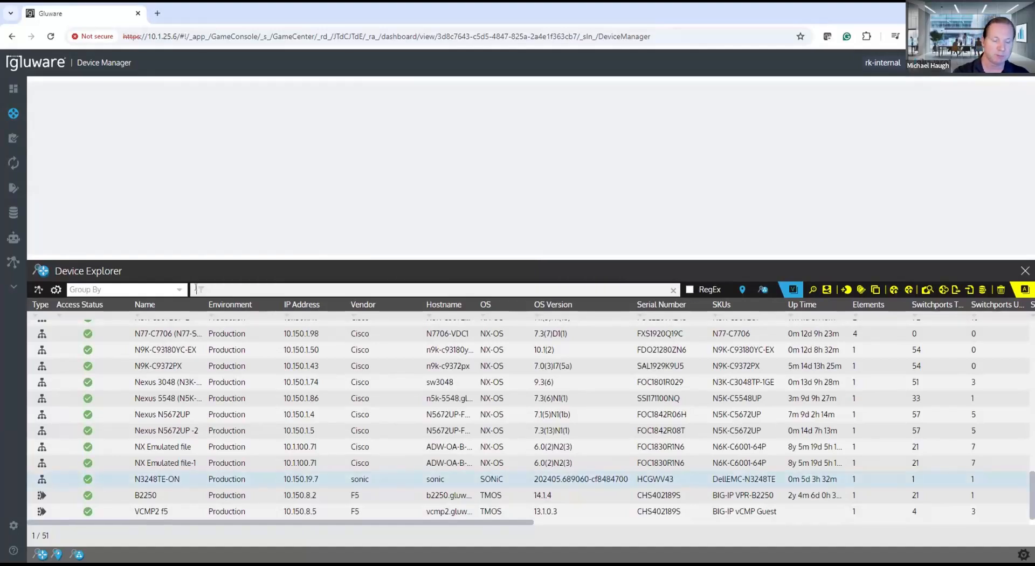
text(sno)
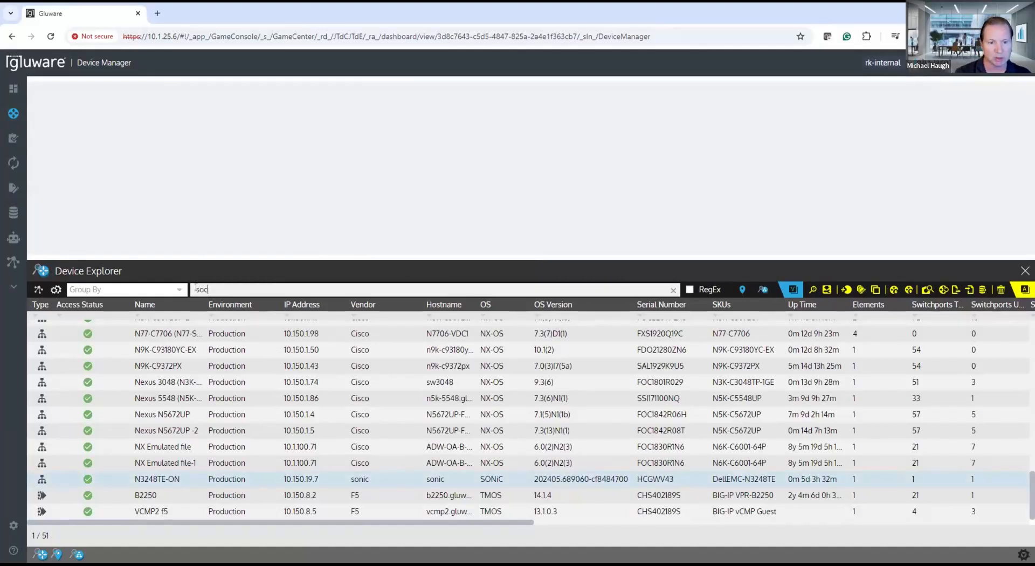
key(BackSpace)
key(BackSpace)
text(onic)
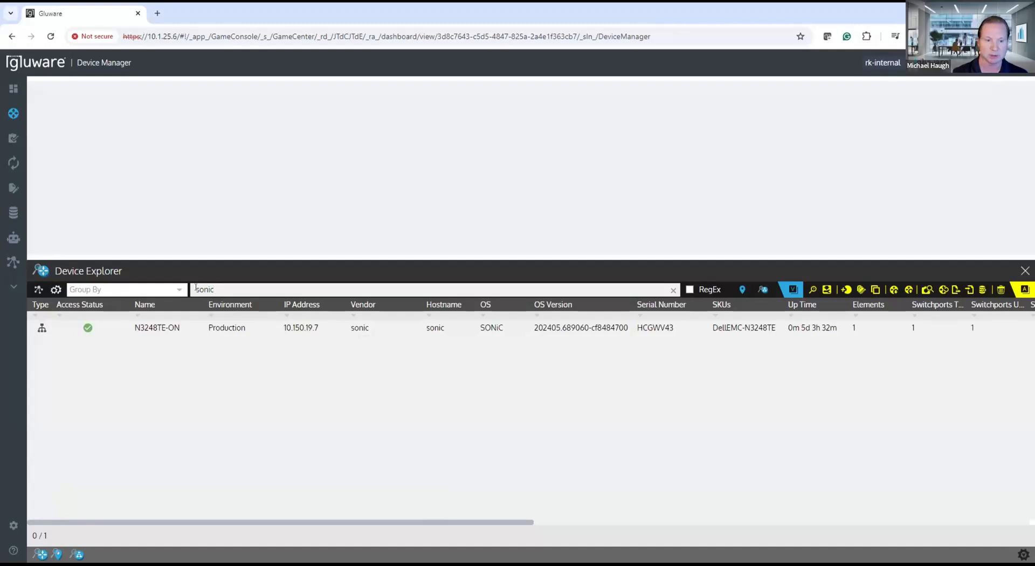
drag(215, 290, 196, 289)
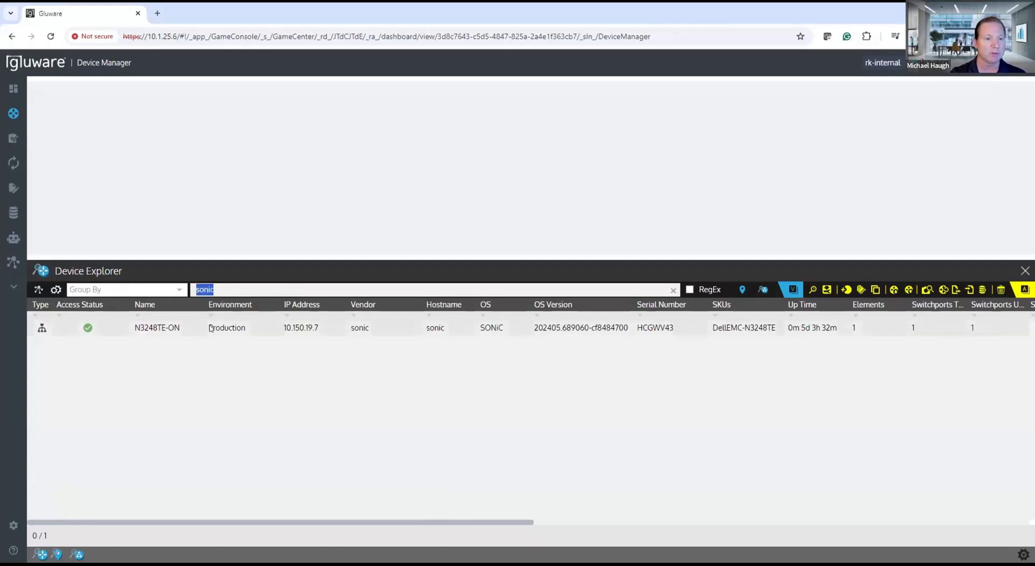
key(BackSpace)
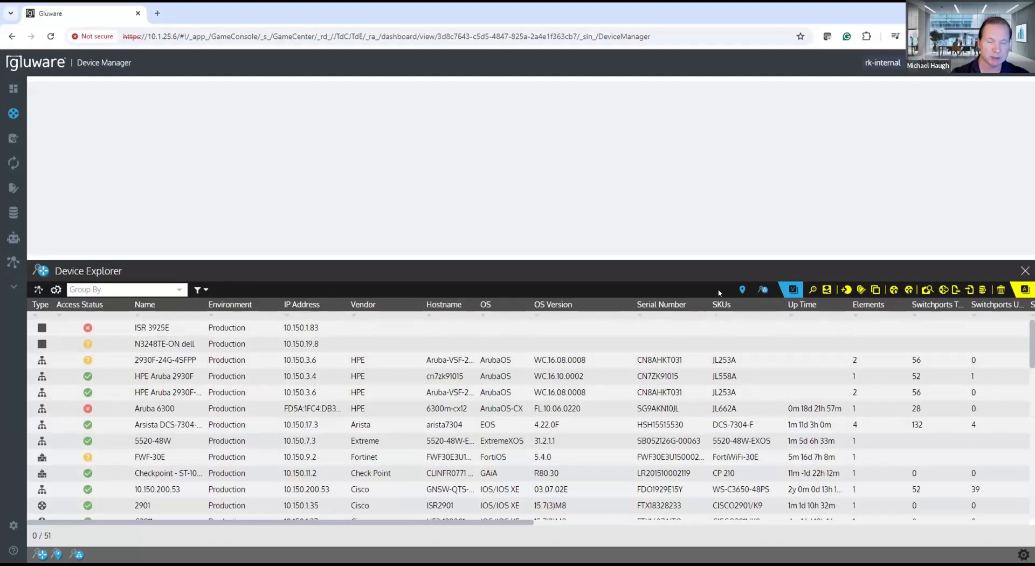
Step: Open the details of the network discovery plan MH-SONiC-test and enlarge the details pane
click(763, 289)
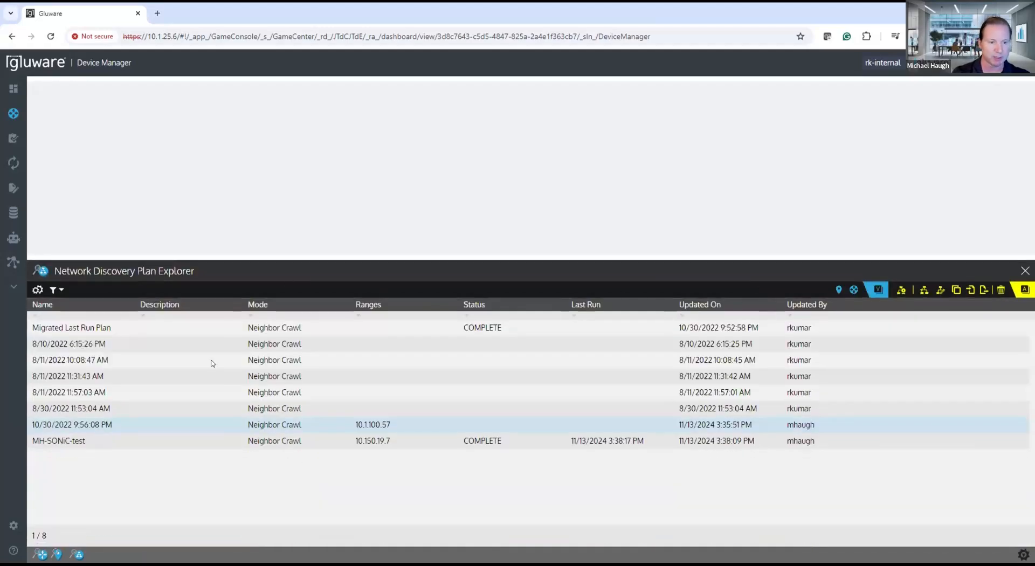
double_click(98, 442)
drag(222, 259, 248, 447)
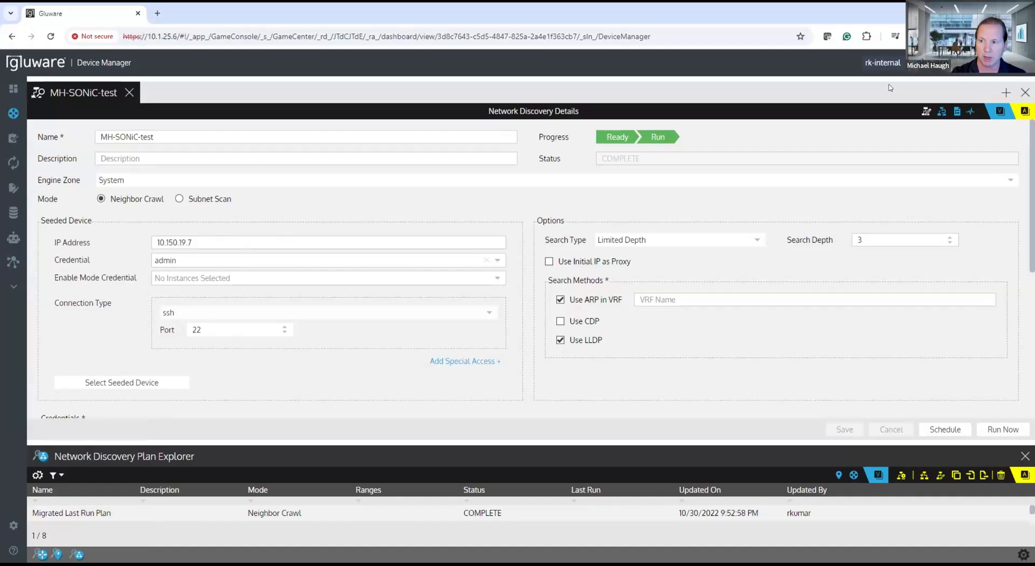
Step: Review the execution summary and the discovery results of the MH-SONiC-test plan
click(942, 111)
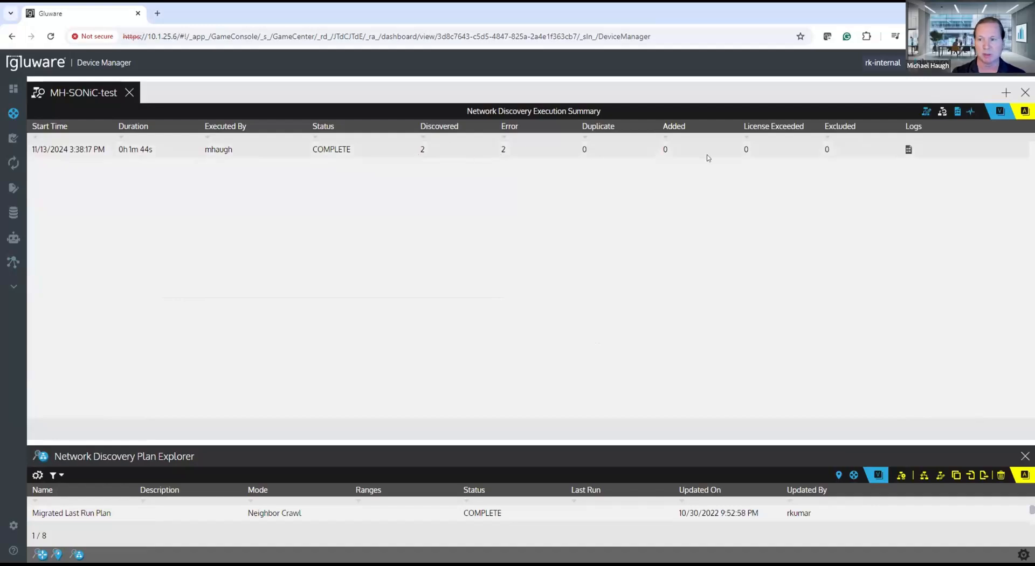
click(958, 112)
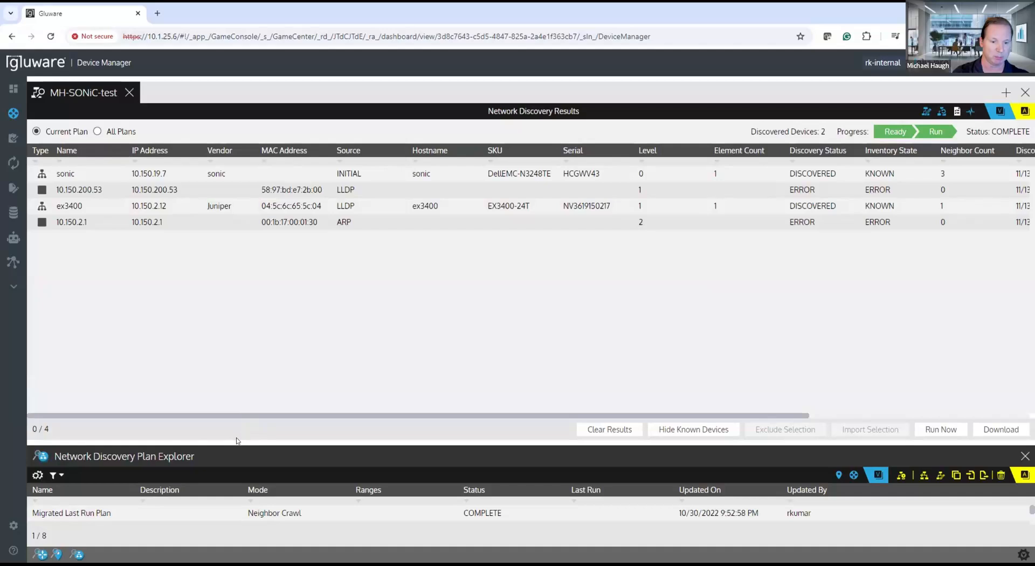
drag(239, 441, 227, 285)
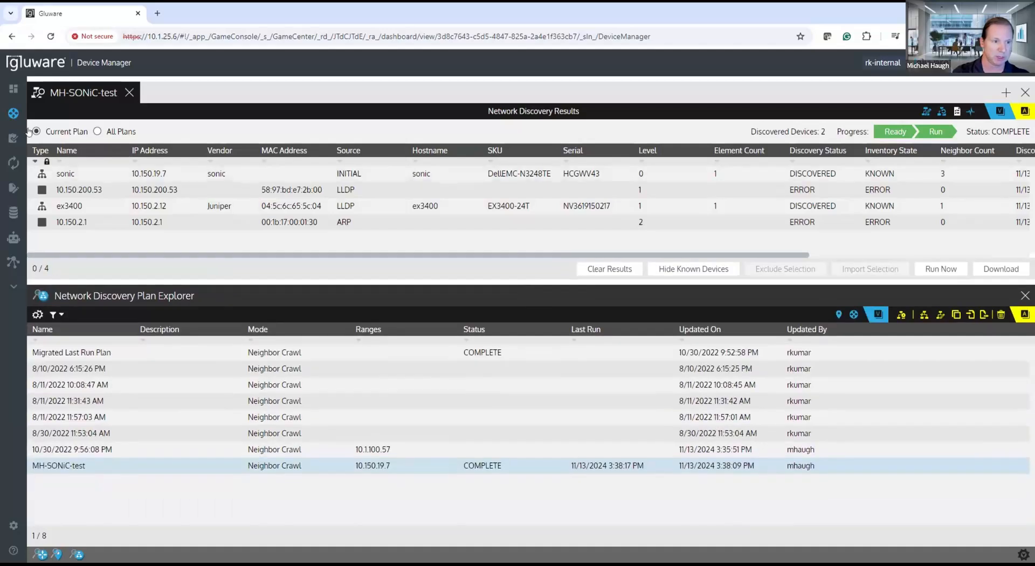
Step: Return to the device inventory, close the MH-SONiC-test plan and enlarge the Device Explorer pane
click(172, 113)
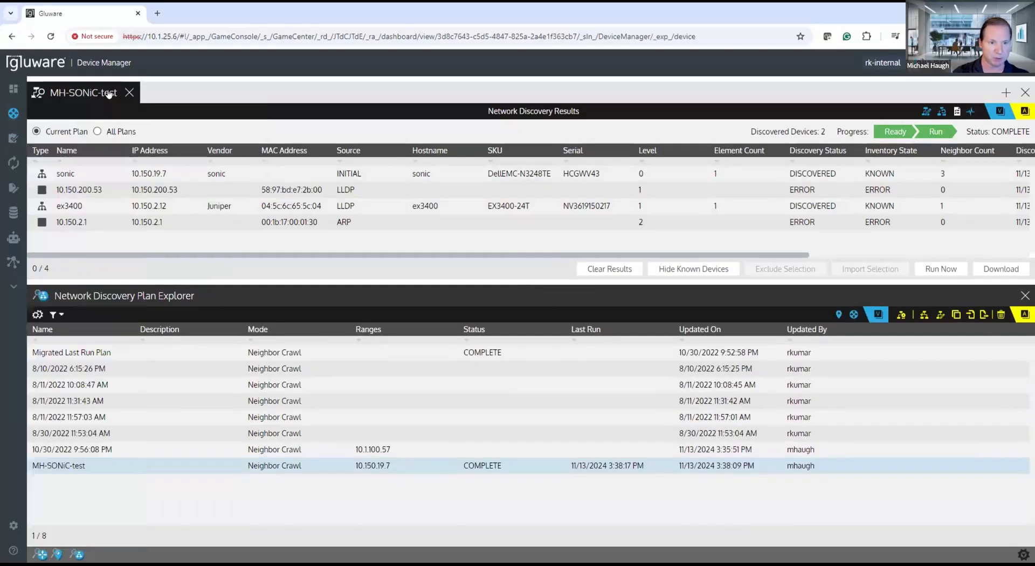
click(130, 93)
drag(318, 284, 319, 240)
Step: Open the SONiC switch N3248TE-ON from the device list
scroll(318, 512, down, 10)
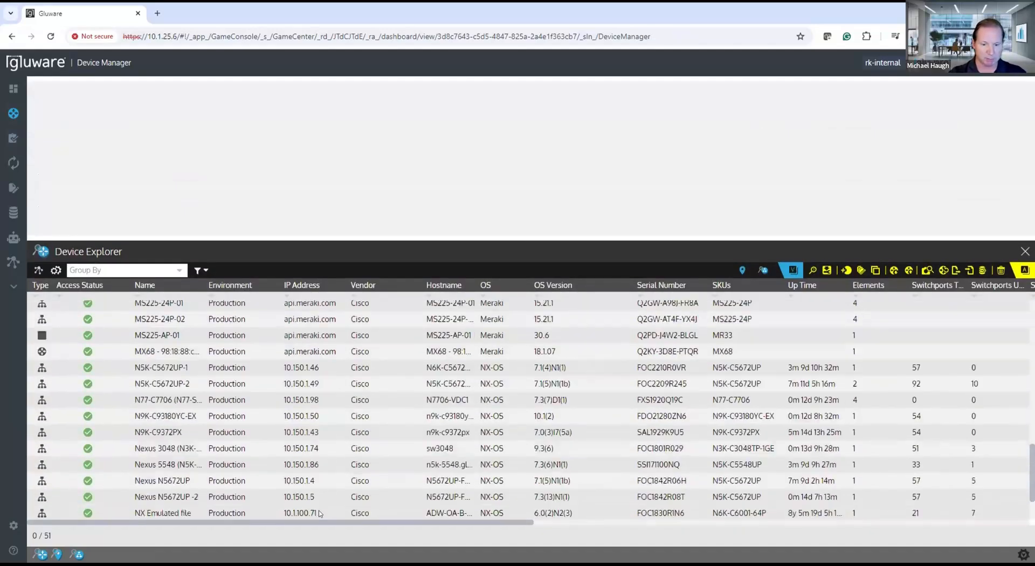
scroll(319, 514, down, 2)
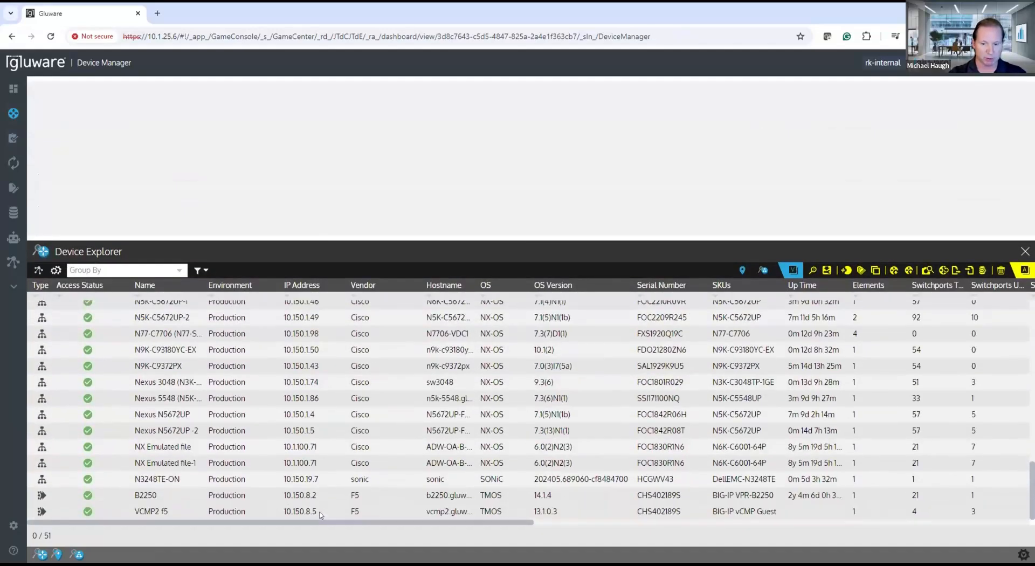
double_click(354, 480)
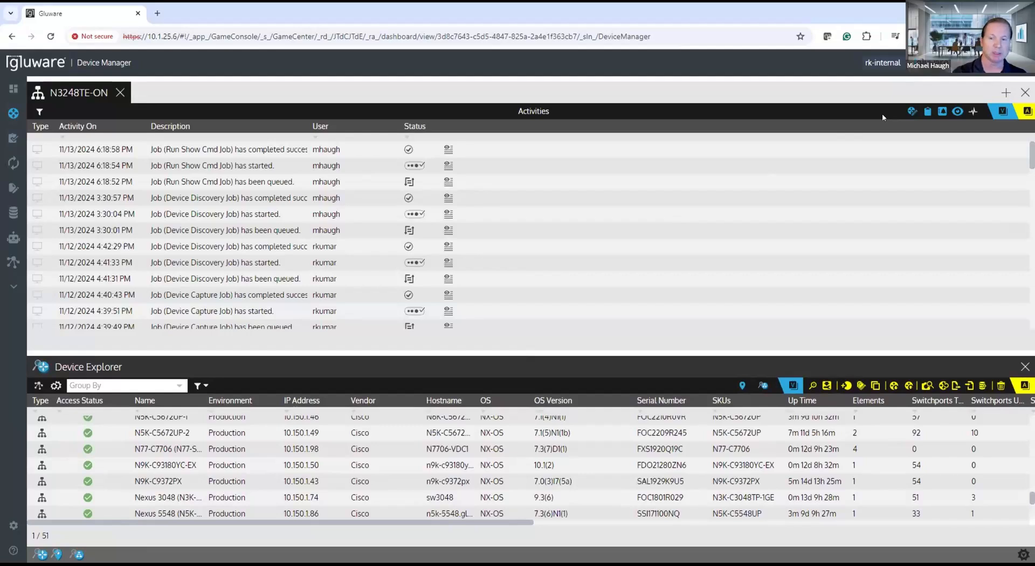
Step: Open the device details of N3248TE-ON and review its connection method, discovery and management settings, and custom fields
click(910, 111)
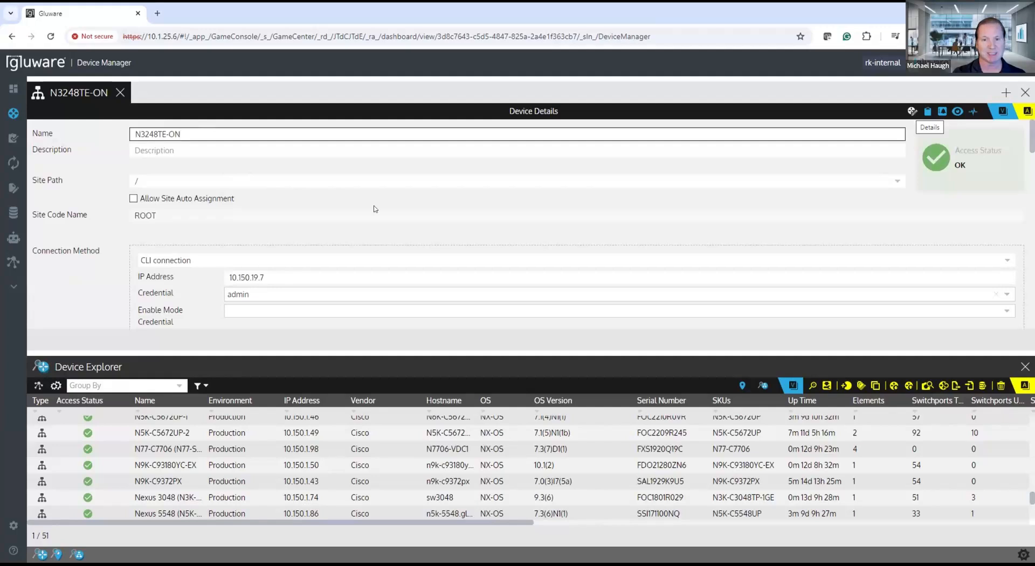
scroll(162, 199, down, 1)
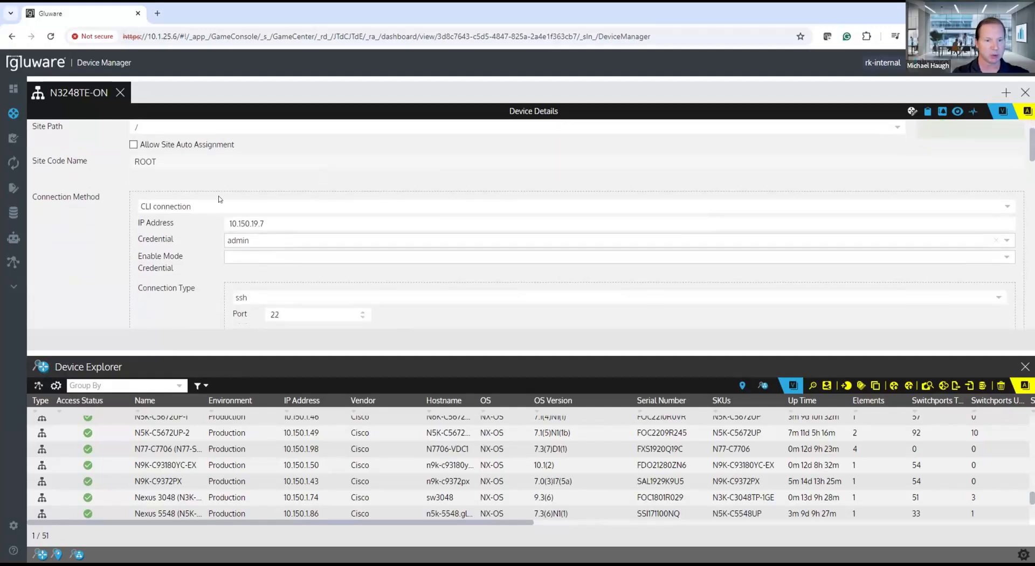
scroll(136, 208, up, 1)
scroll(108, 191, down, 1)
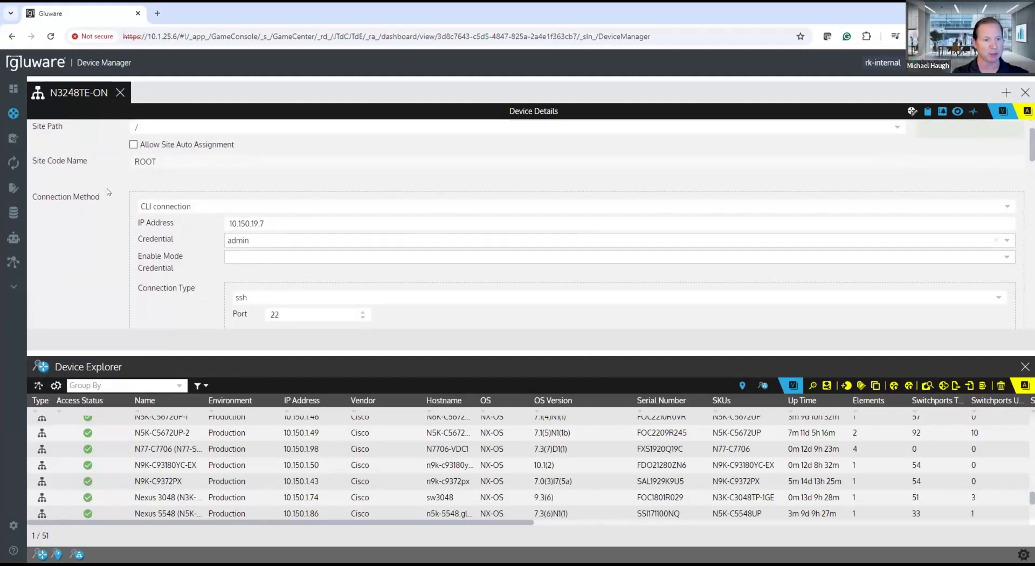
scroll(100, 189, down, 1)
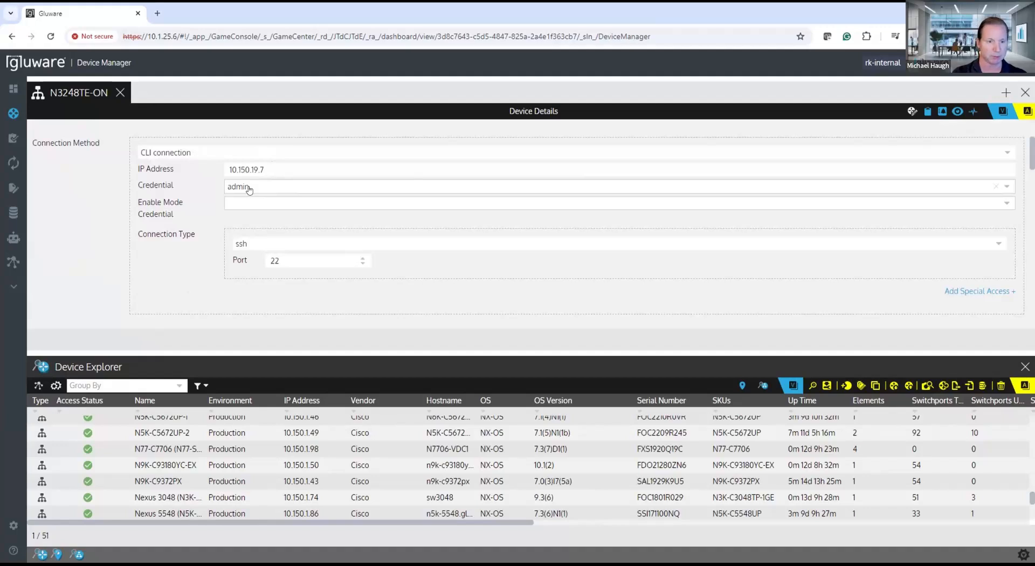
scroll(190, 244, down, 2)
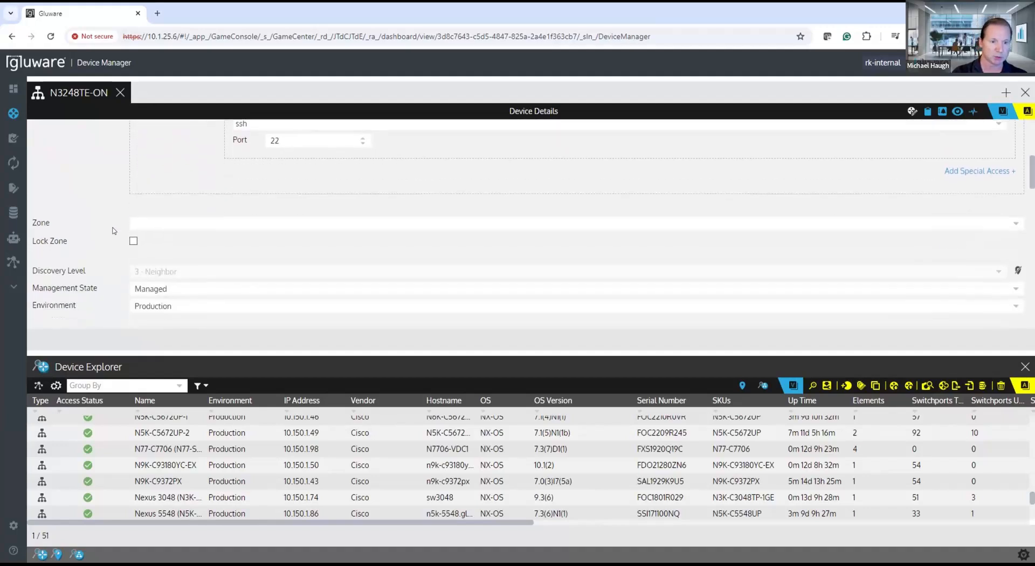
scroll(113, 231, down, 2)
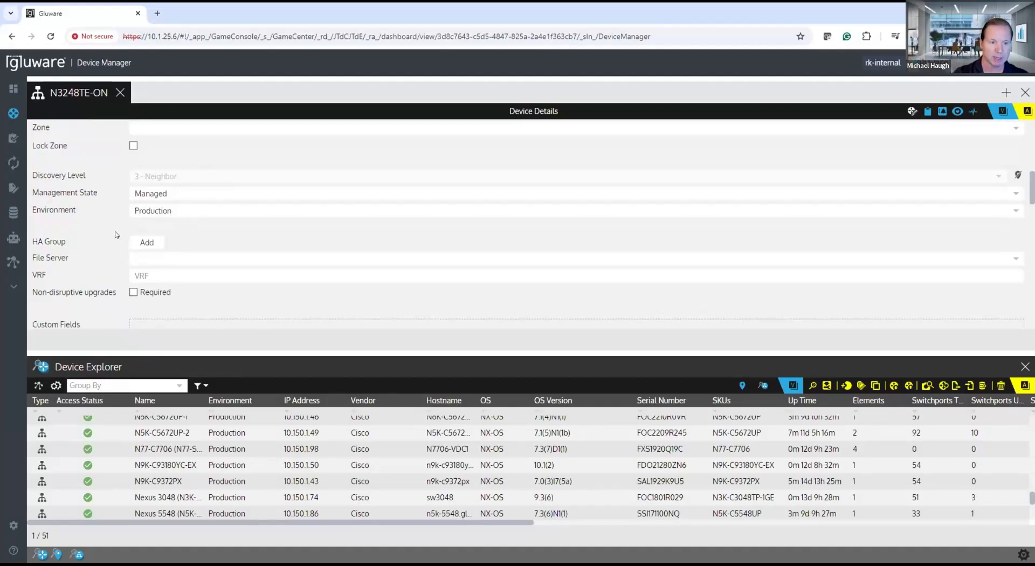
scroll(114, 227, down, 2)
scroll(107, 220, down, 2)
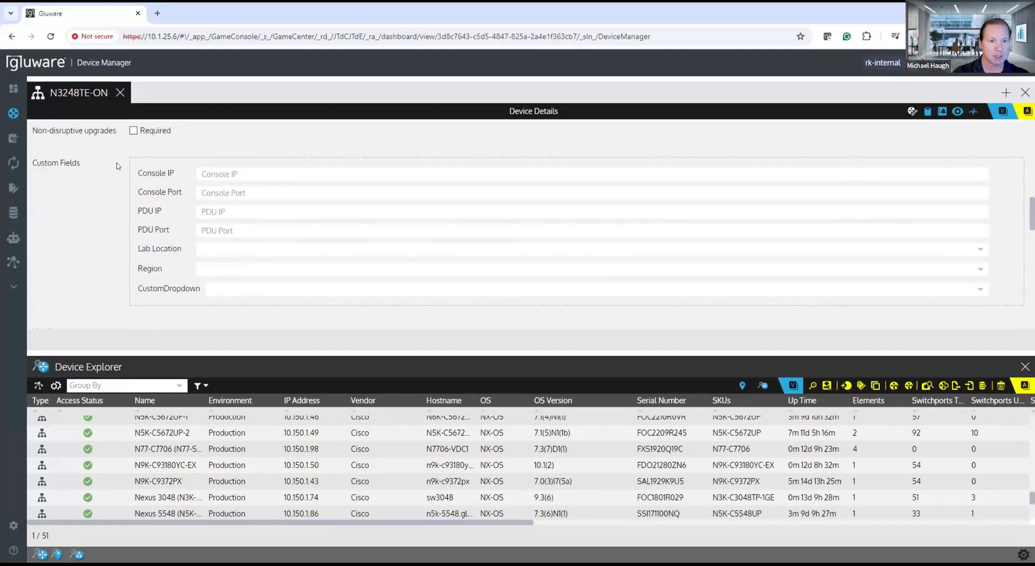
scroll(123, 230, down, 3)
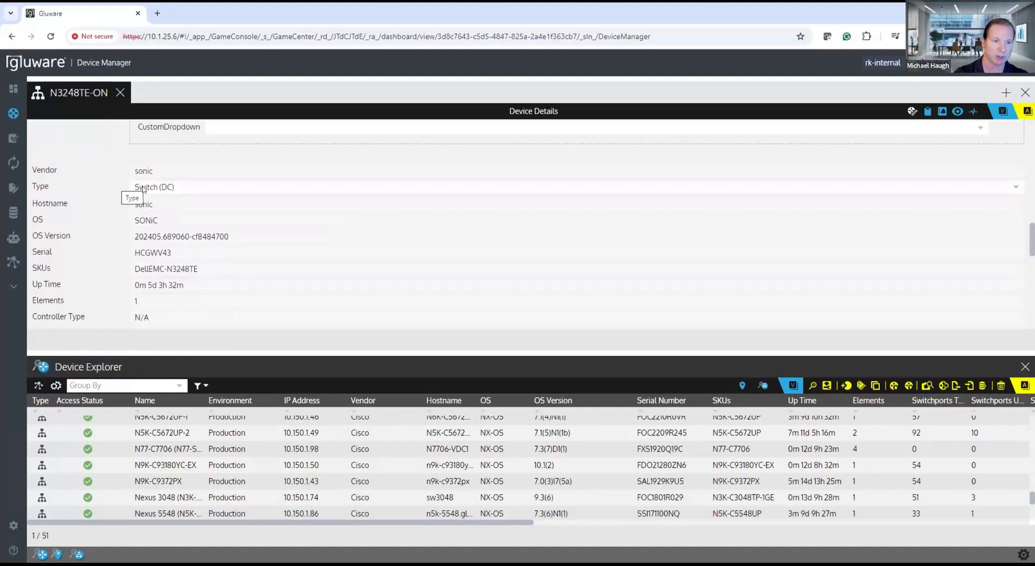
Step: Examine the discovered vendor, OS, version, serial, uptime and switchport fields in the device details
double_click(128, 173)
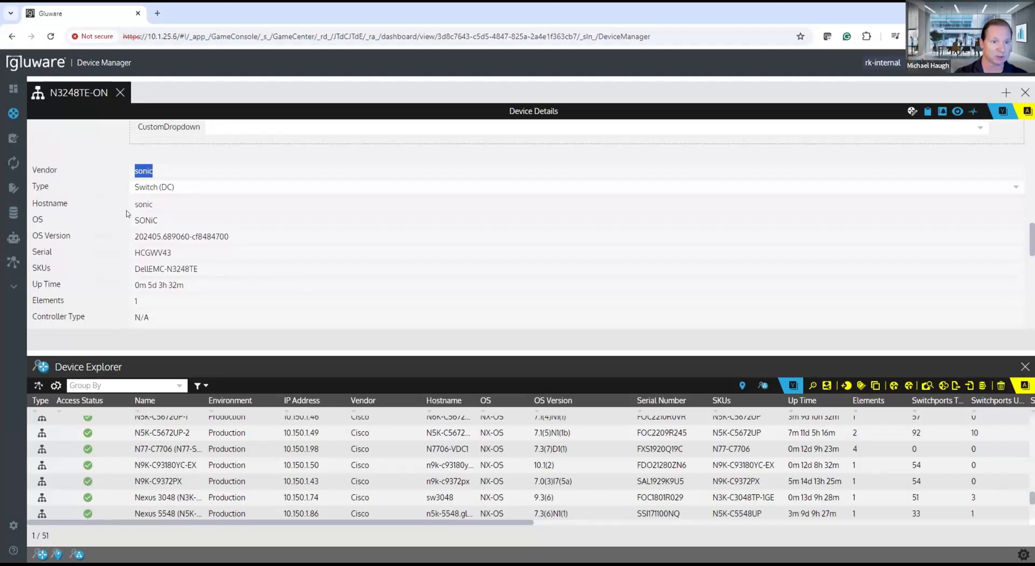
double_click(134, 221)
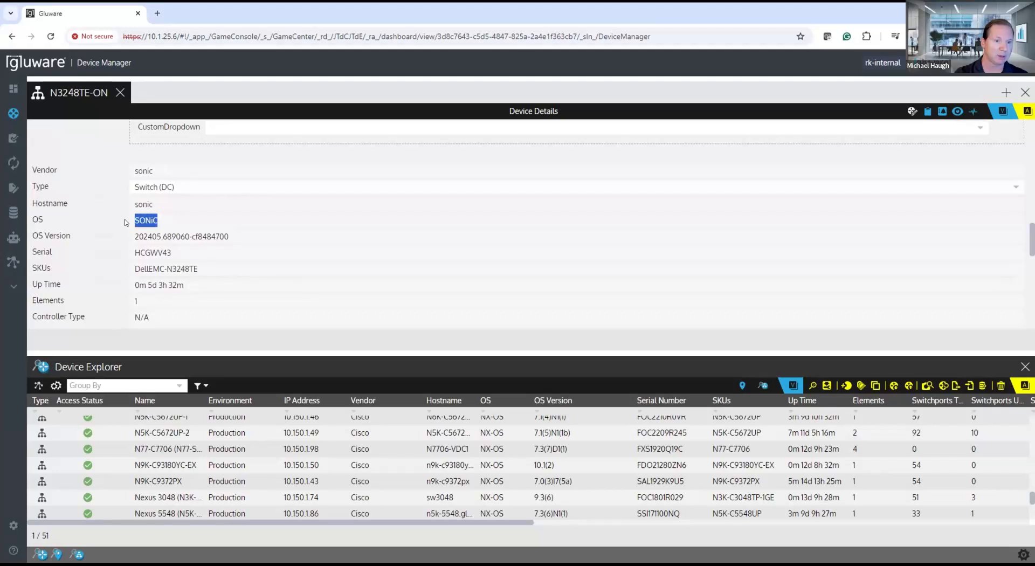
scroll(125, 232, down, 1)
drag(230, 184, 127, 200)
scroll(115, 178, down, 1)
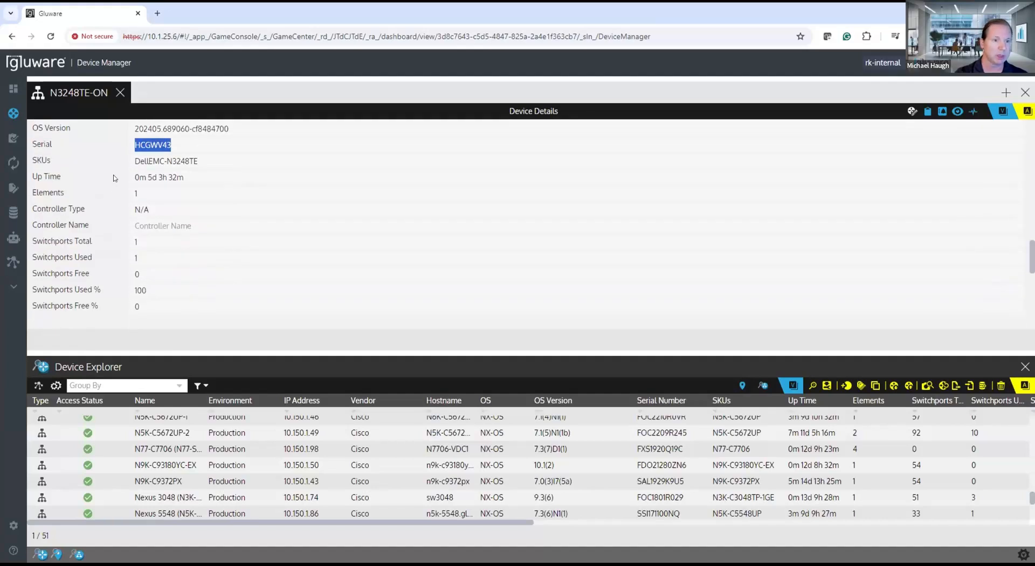
scroll(124, 206, down, 2)
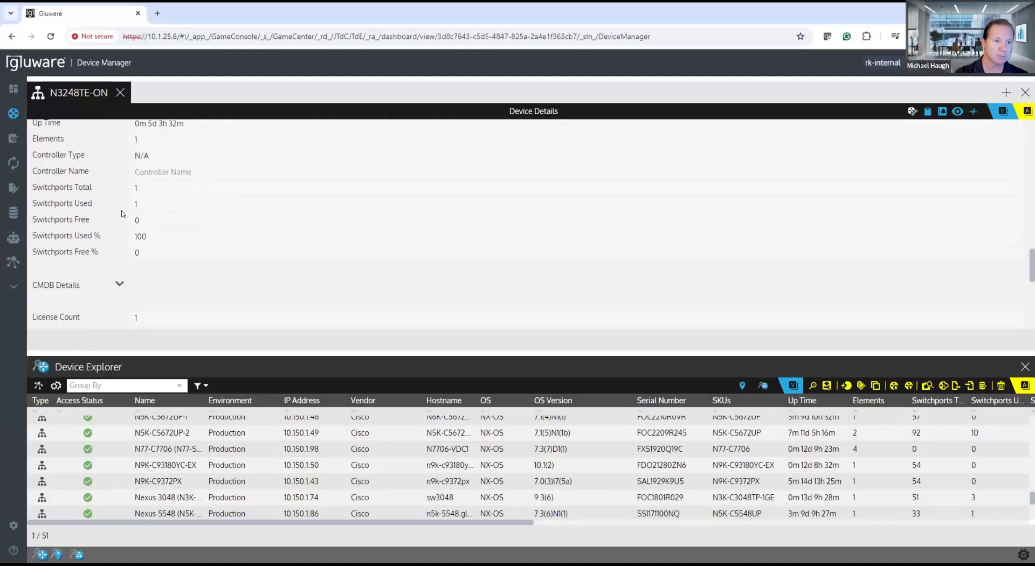
scroll(124, 214, up, 3)
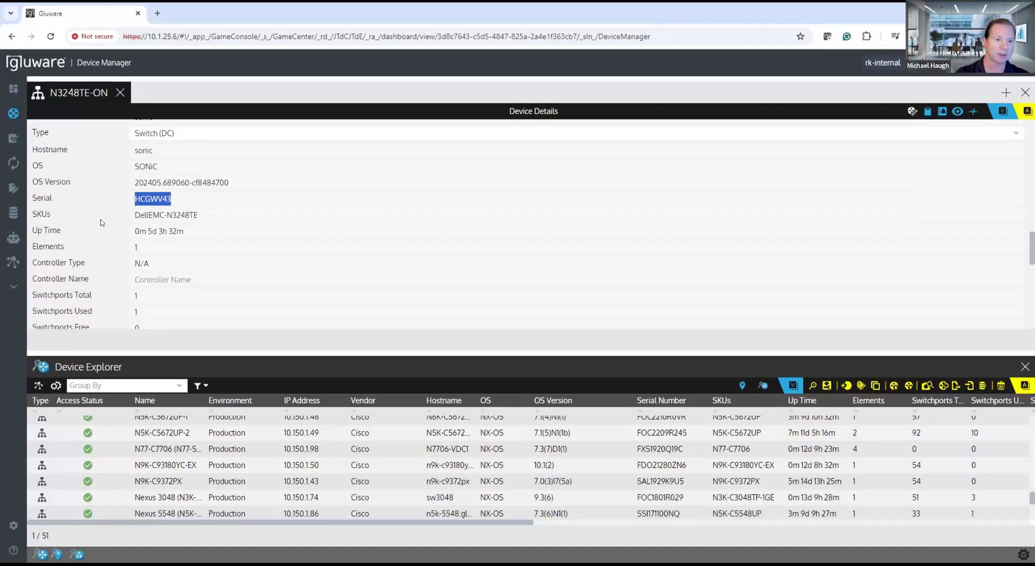
drag(186, 232, 128, 233)
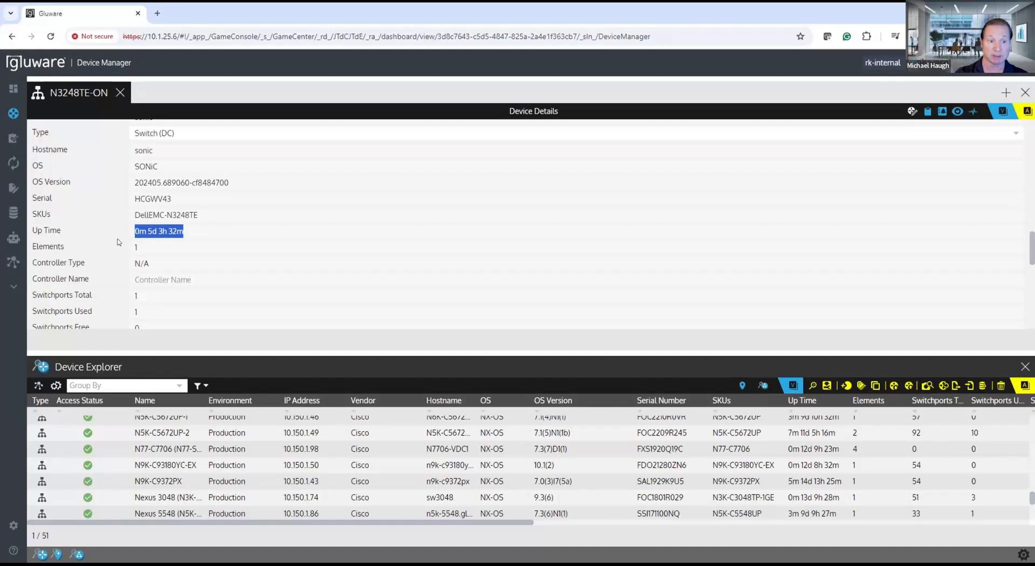
scroll(119, 242, down, 5)
scroll(120, 242, down, 4)
scroll(119, 242, up, 8)
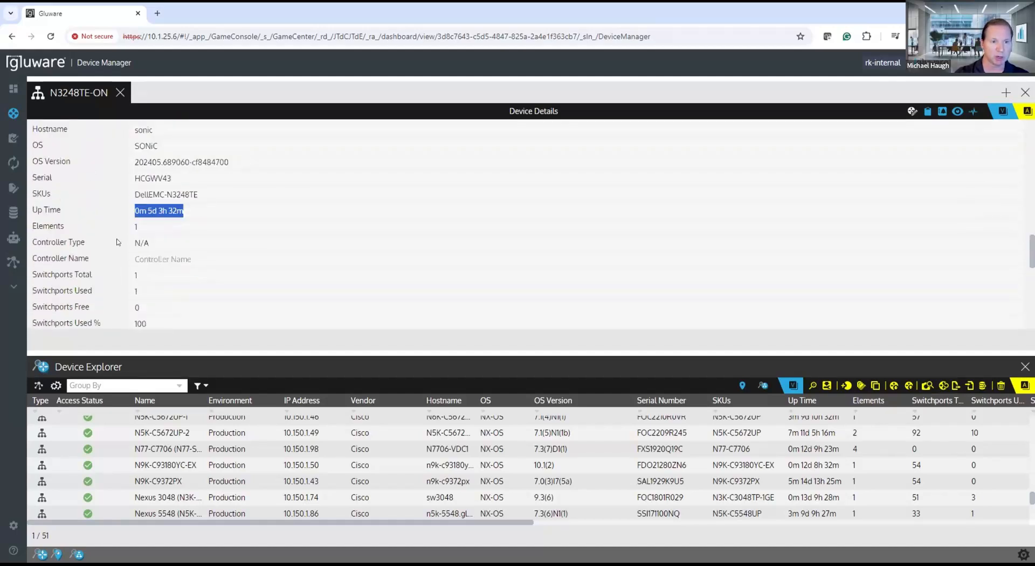
Step: View the switch's audit summary and its advisory summary
scroll(117, 242, up, 5)
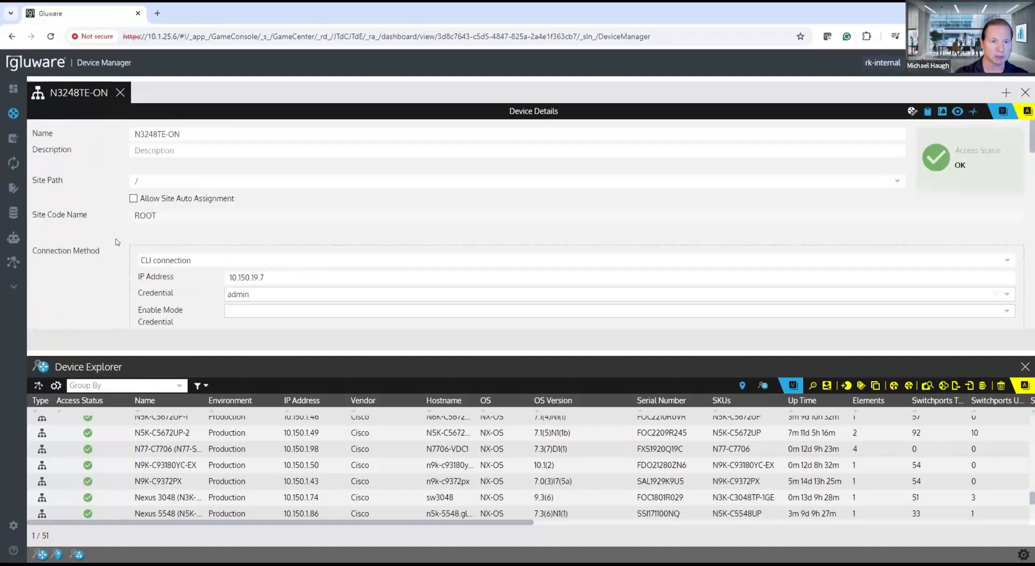
click(928, 113)
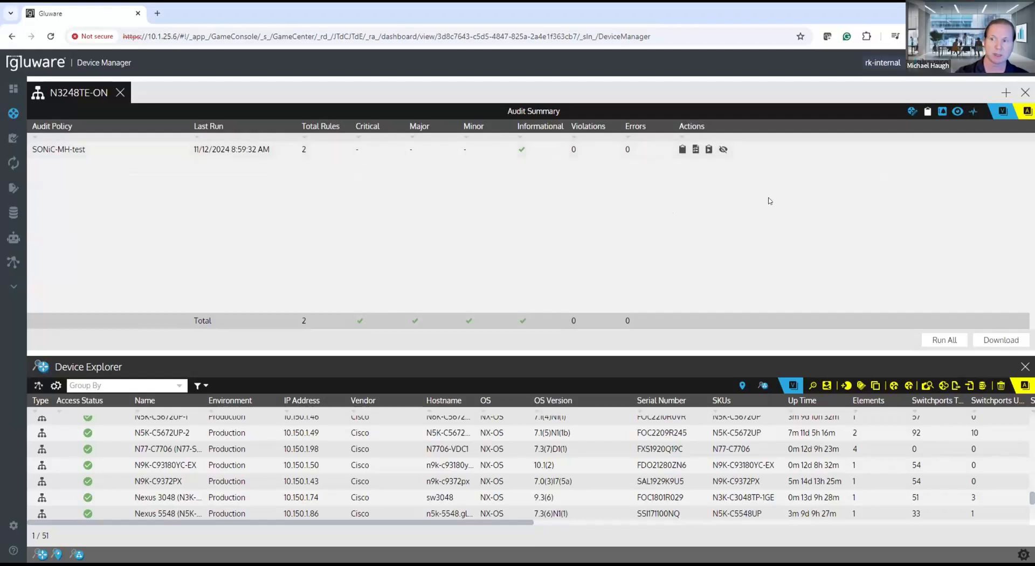
click(941, 111)
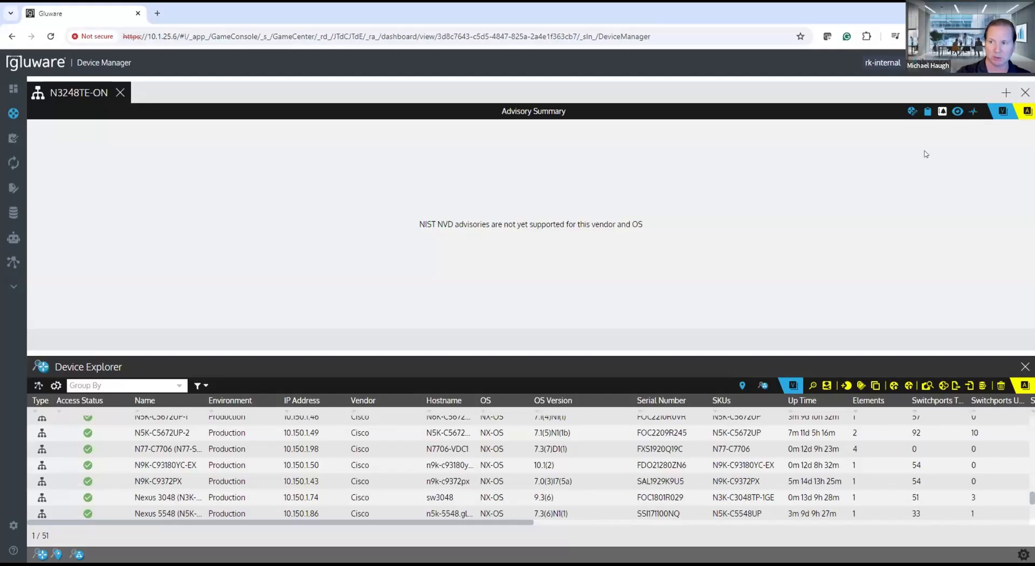
Step: Open the switch's configuration snapshot and read through the Standard Configuration, including the Ethernet, SNMP, syslog and VLAN sections
click(956, 112)
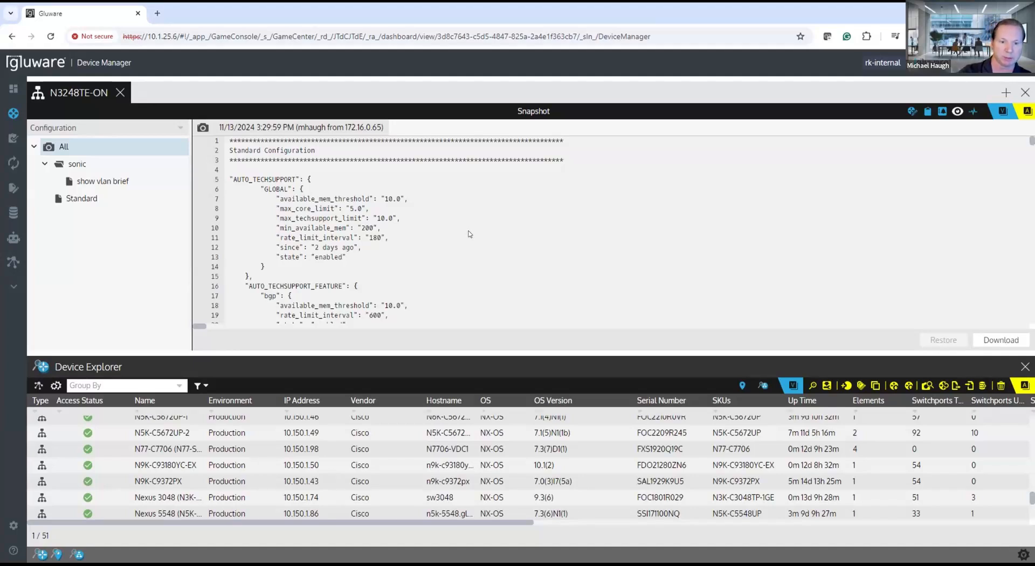
scroll(469, 234, down, 2)
scroll(549, 210, up, 2)
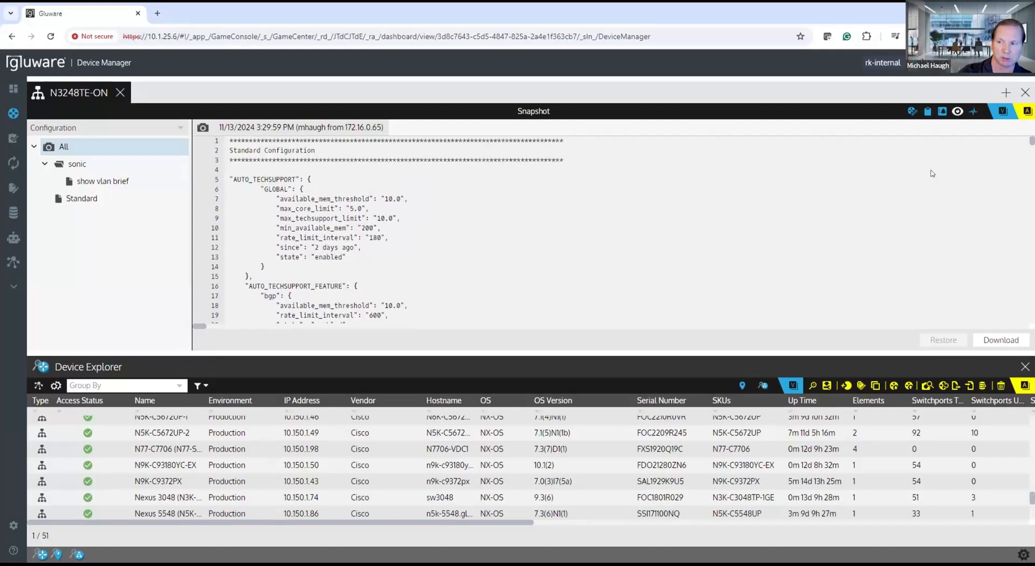
drag(1032, 141, 965, 273)
scroll(651, 259, down, 10)
scroll(651, 265, down, 20)
scroll(649, 266, down, 4)
scroll(647, 266, down, 2)
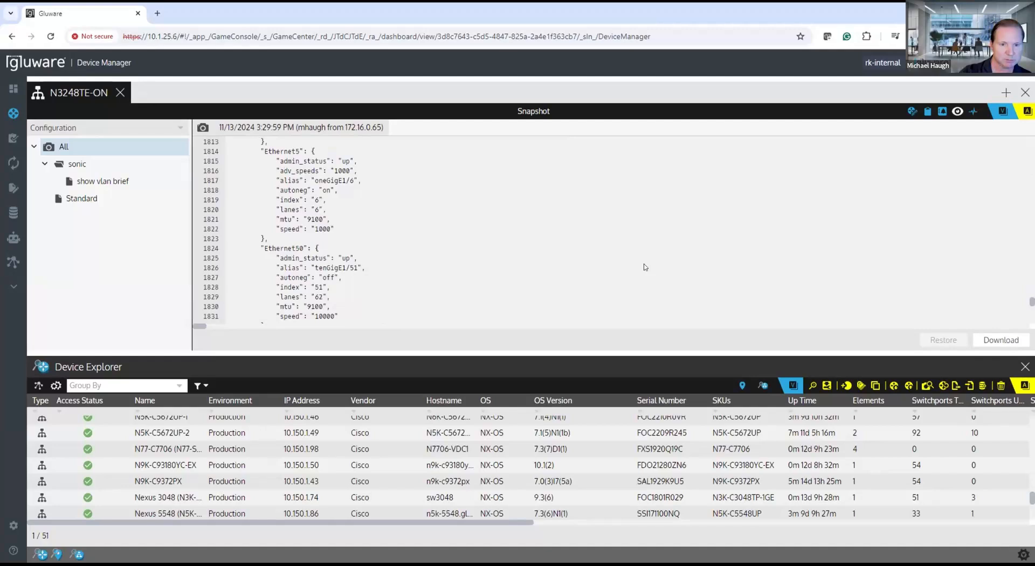
scroll(646, 266, down, 4)
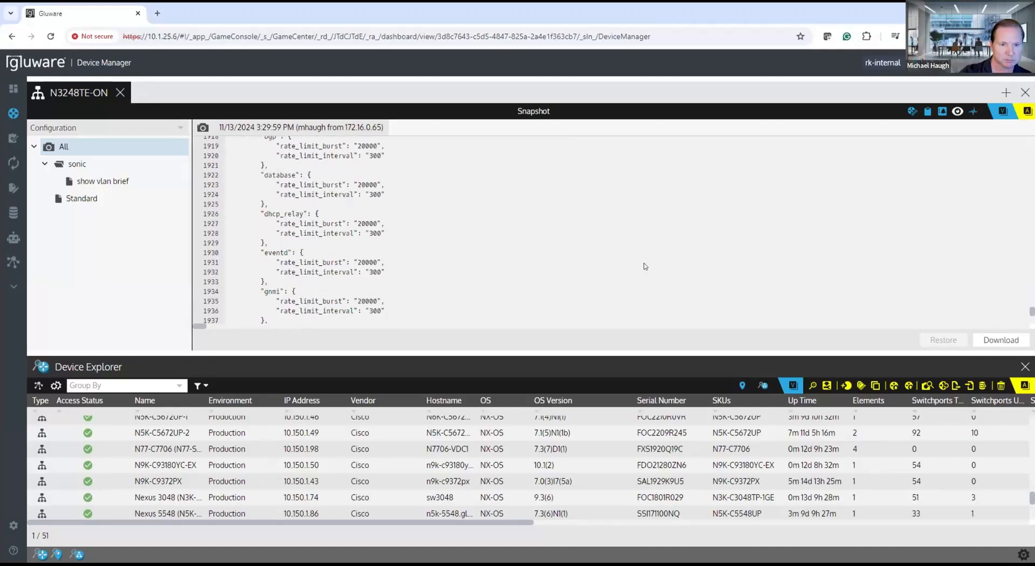
scroll(645, 267, up, 8)
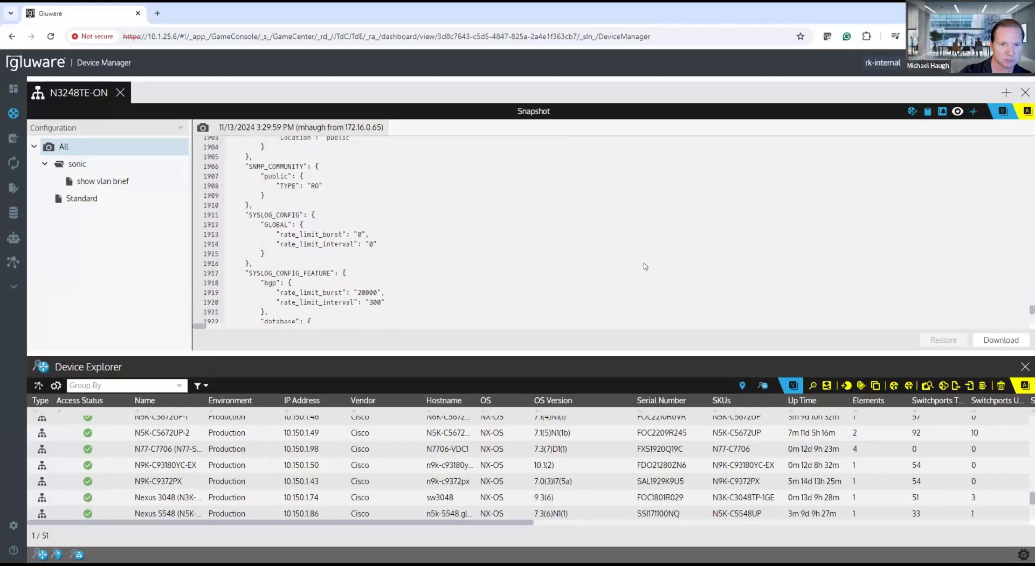
scroll(679, 273, down, 14)
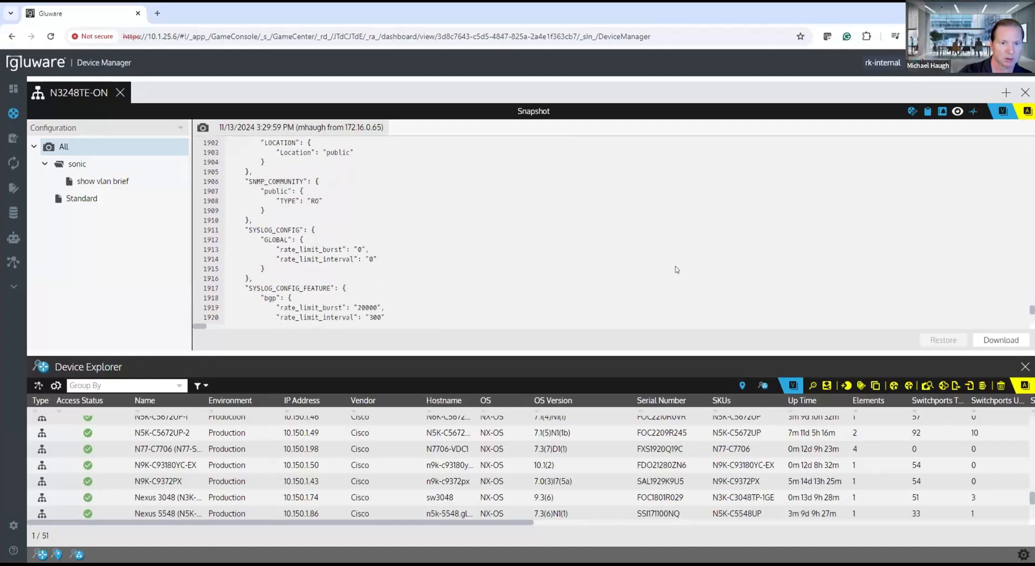
scroll(577, 267, down, 8)
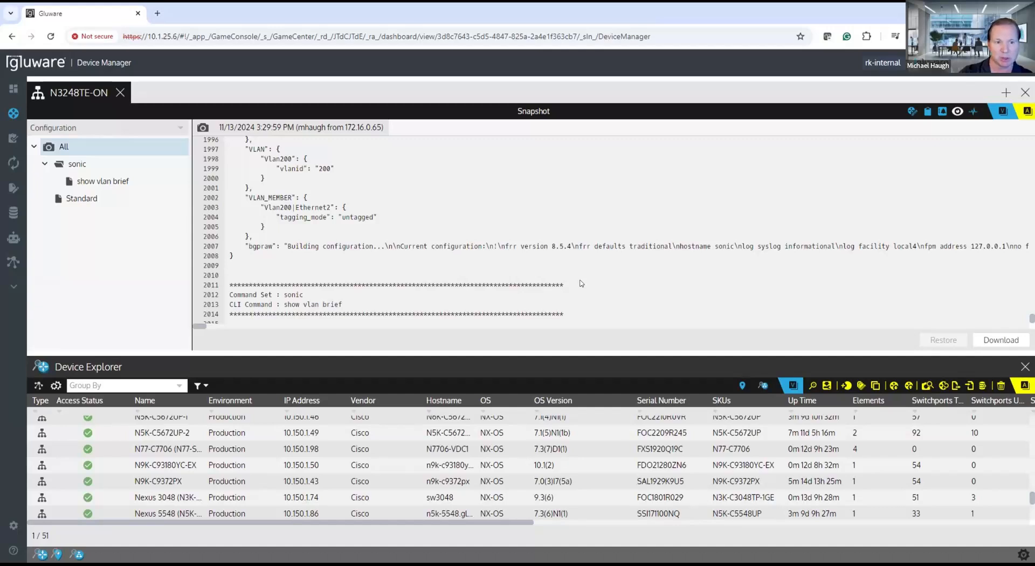
Step: Examine the output of the show vlan brief command at the end of the snapshot
scroll(581, 284, down, 2)
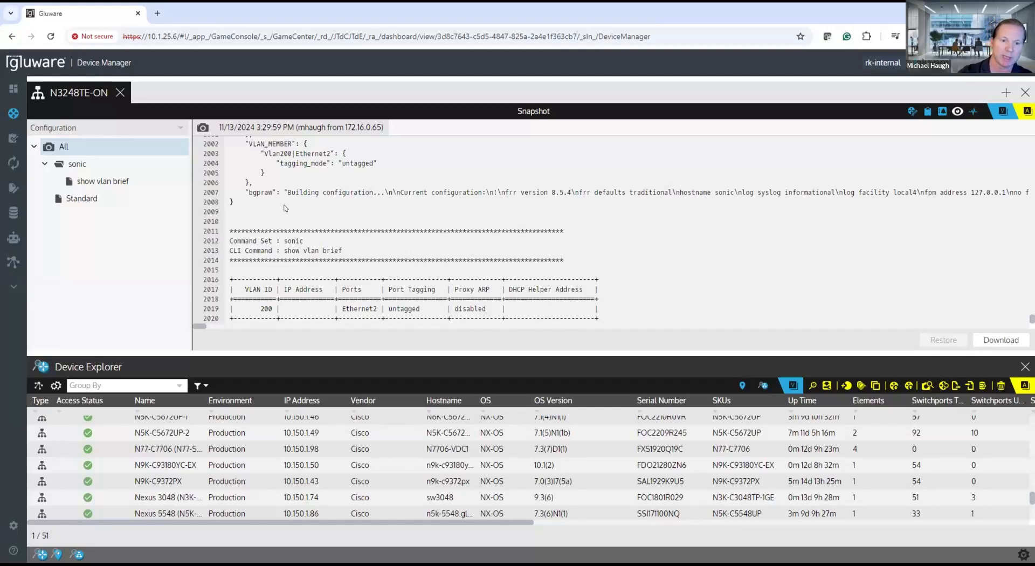
drag(233, 217, 659, 311)
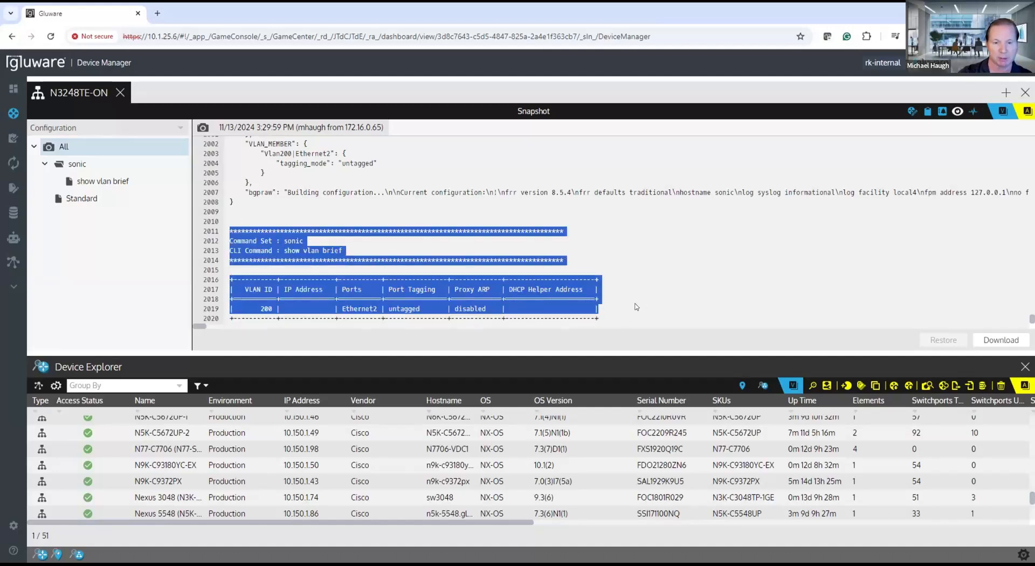
click(635, 305)
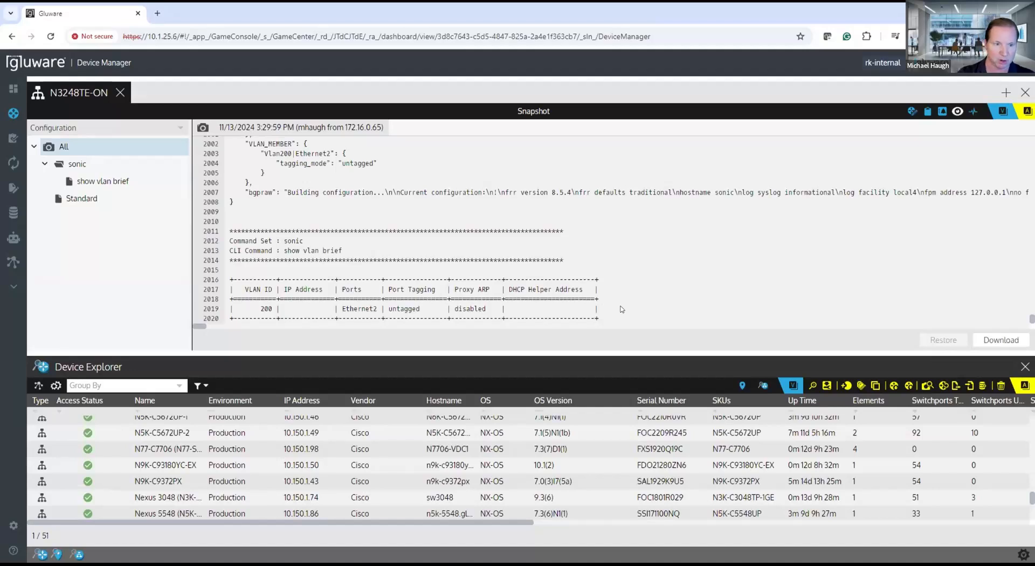
Step: Return to the switch's activities and preview the log of the completed Run Show Cmd job
click(973, 111)
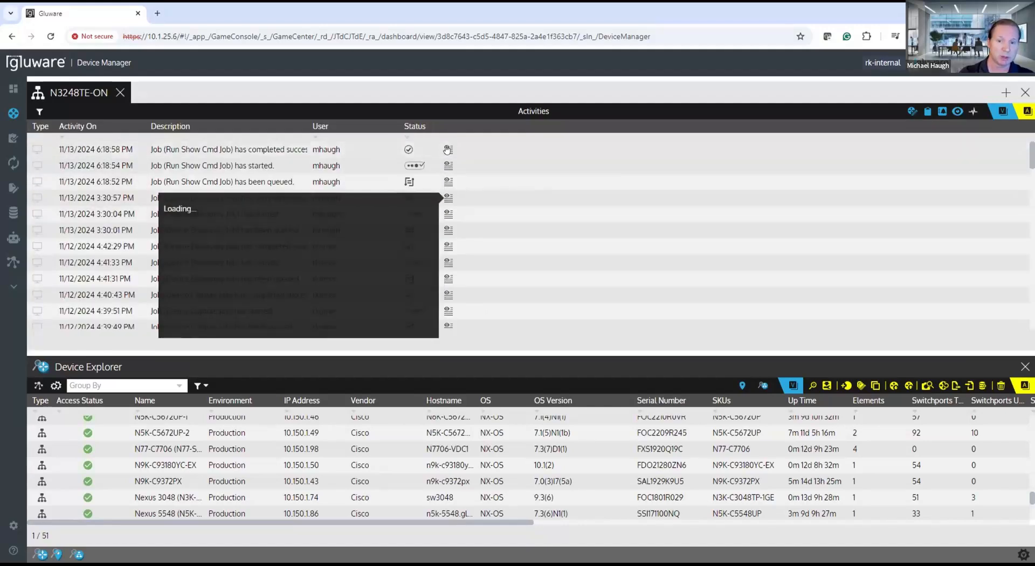
mouse_move(447, 152)
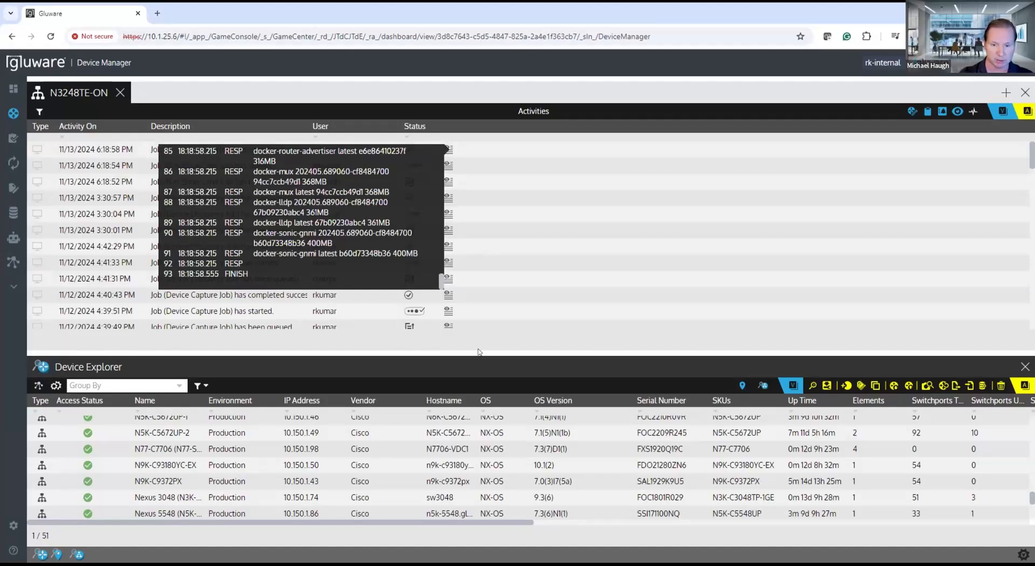
Step: Enlarge the Device Explorer pane, start a discovery job for N3248TE-ON and bring the Discovered Status column into view
drag(479, 352, 481, 275)
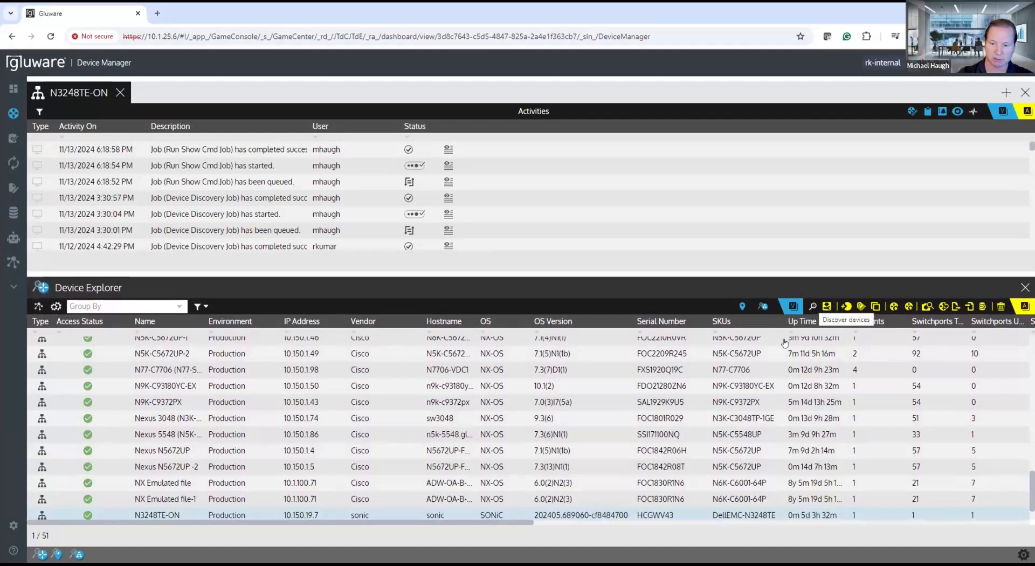
click(589, 512)
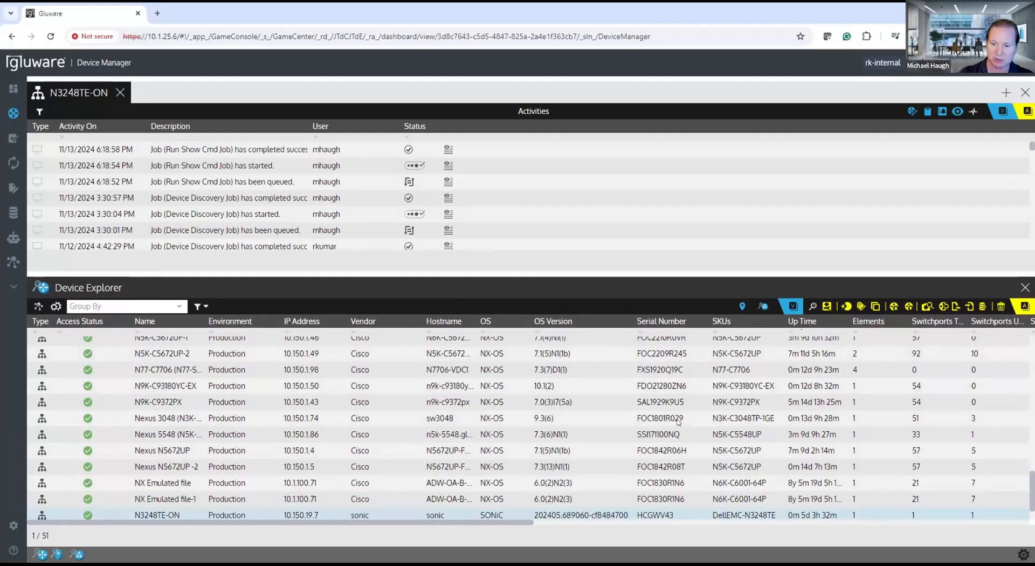
drag(506, 520, 813, 523)
click(527, 497)
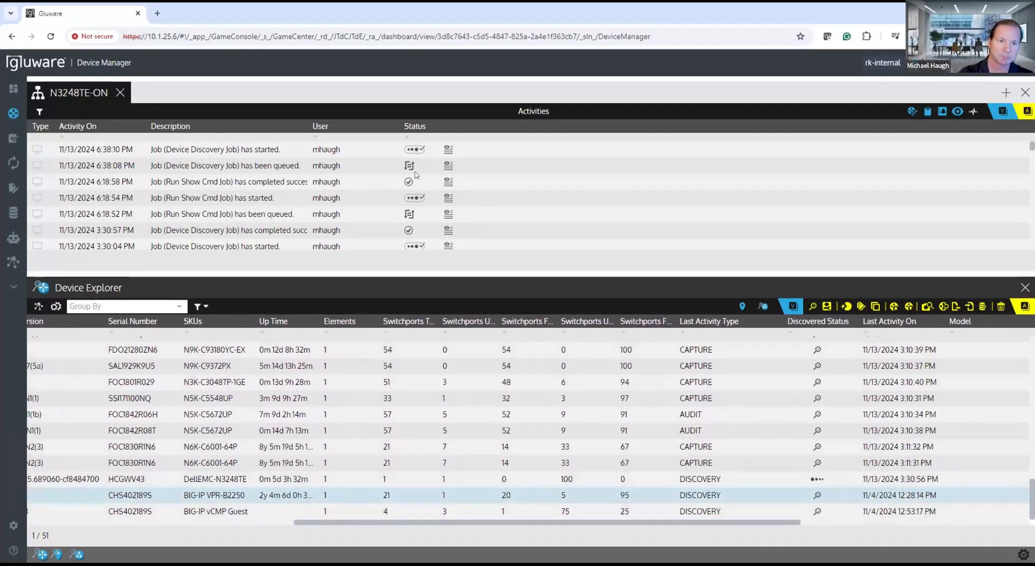
Step: Open the full log of the running Device Discovery job from the switch's activities
mouse_move(445, 154)
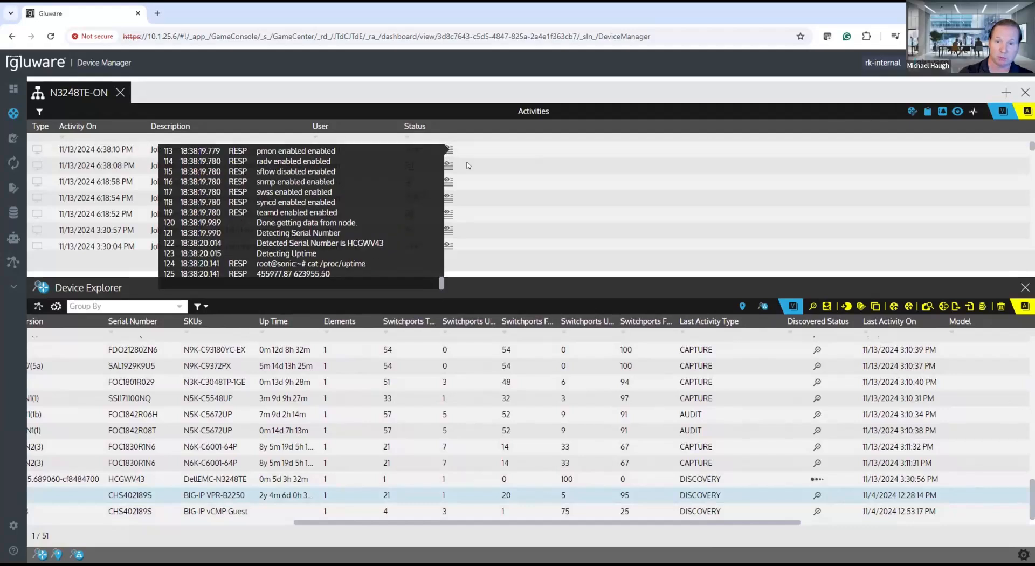
click(447, 151)
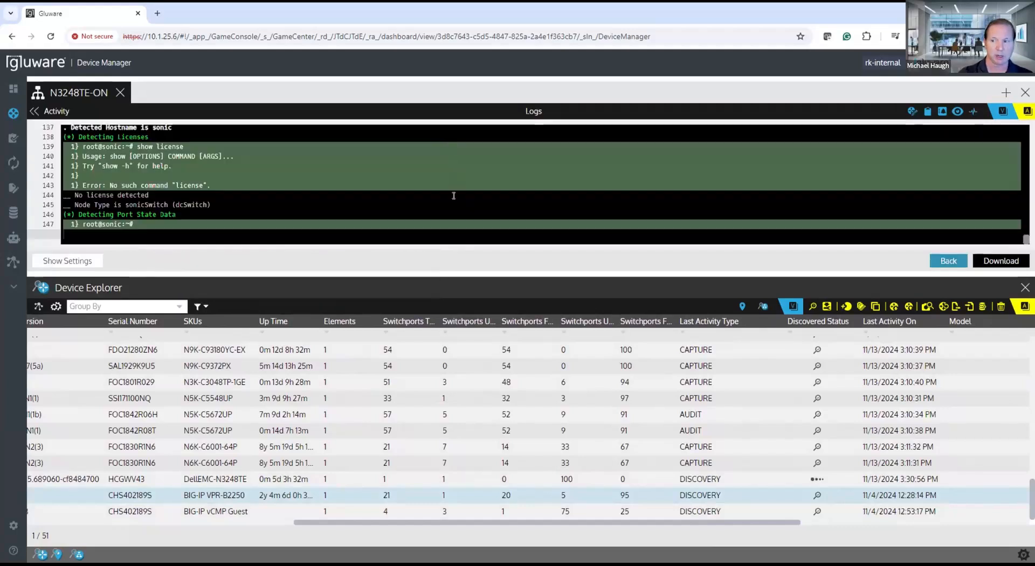
Step: Enlarge the log pane and examine the discovery log from its start through the switch to superuser mode
drag(360, 274, 362, 389)
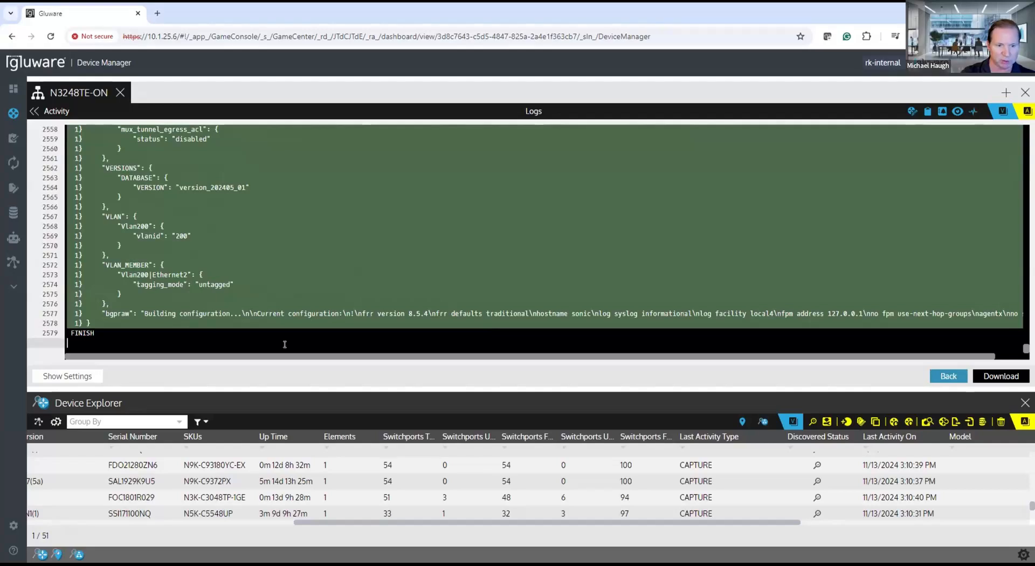
drag(1027, 349, 1026, 129)
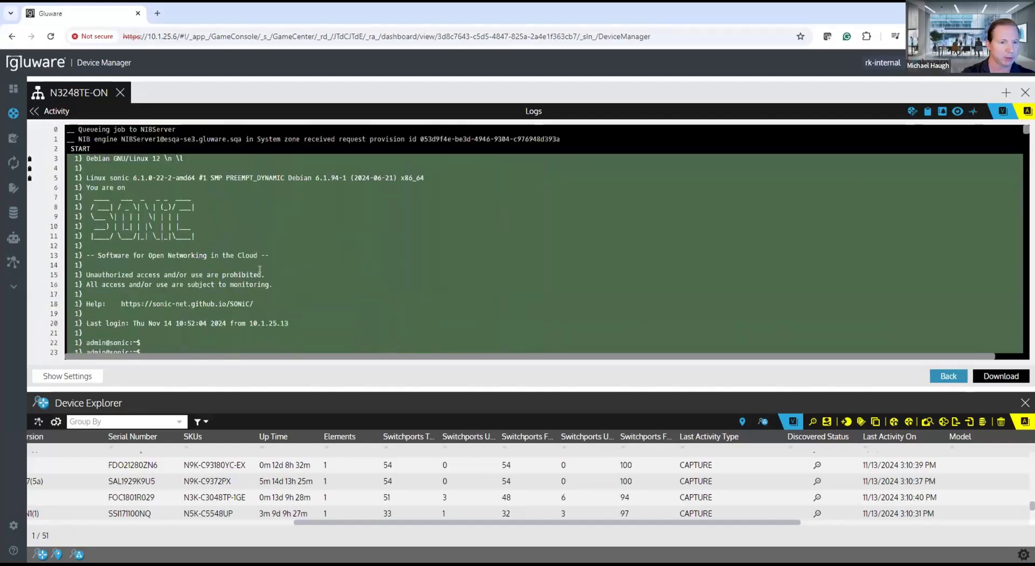
scroll(261, 240, down, 2)
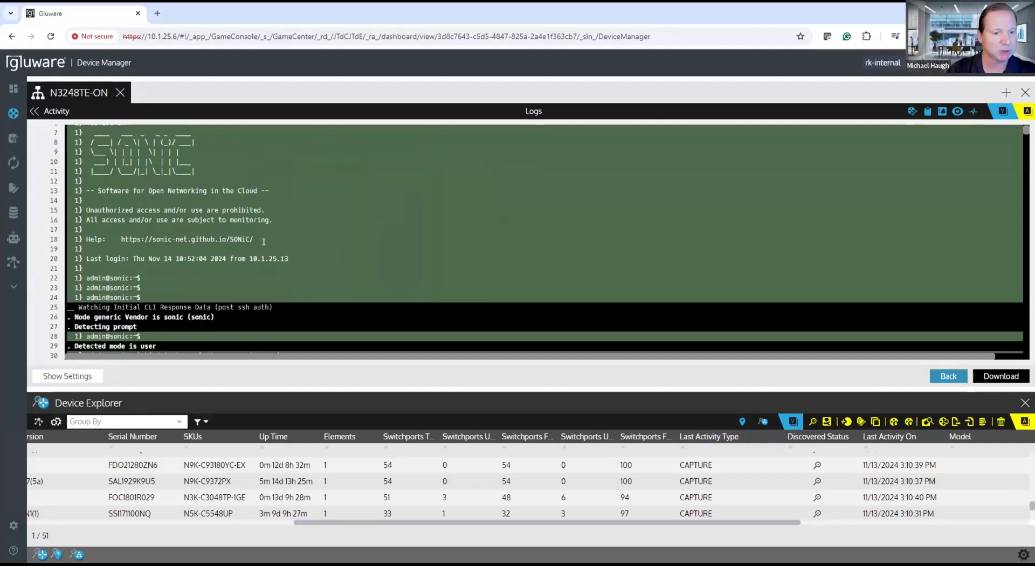
scroll(264, 242, down, 3)
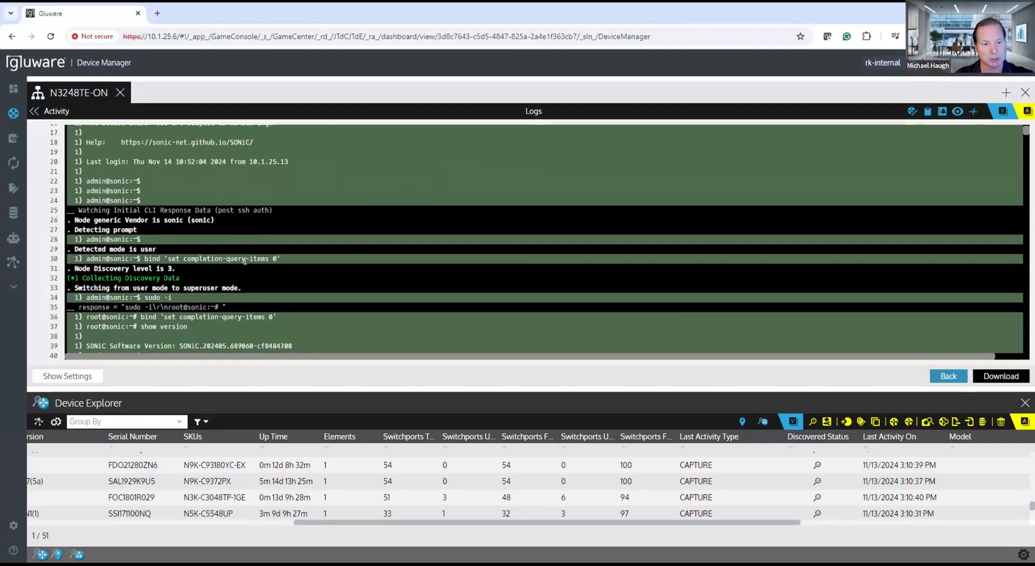
scroll(245, 261, down, 1)
scroll(245, 261, down, 1)
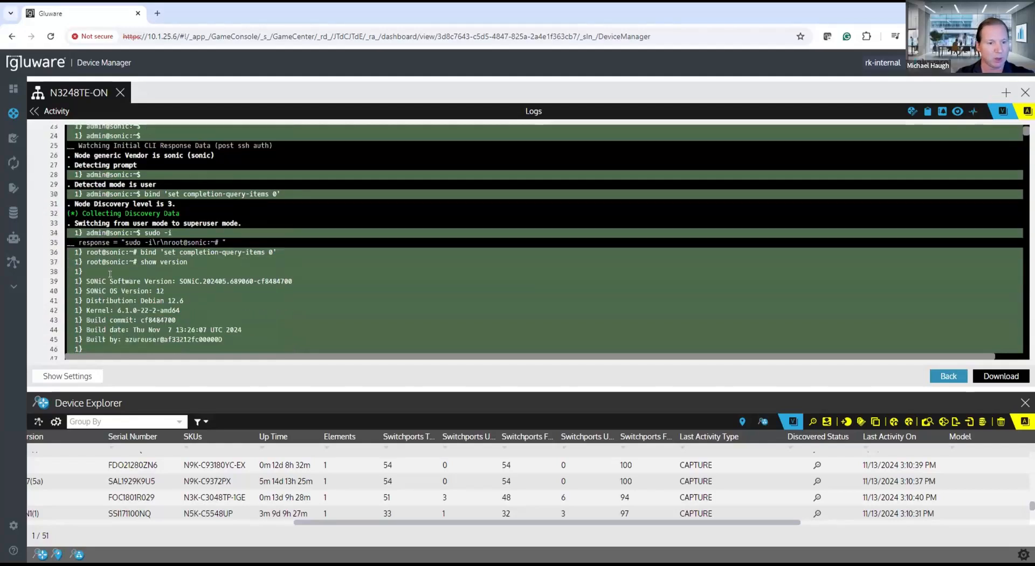
Step: Highlight the show version command in the discovery log and examine its software, hardware and Docker image output
drag(140, 262, 188, 262)
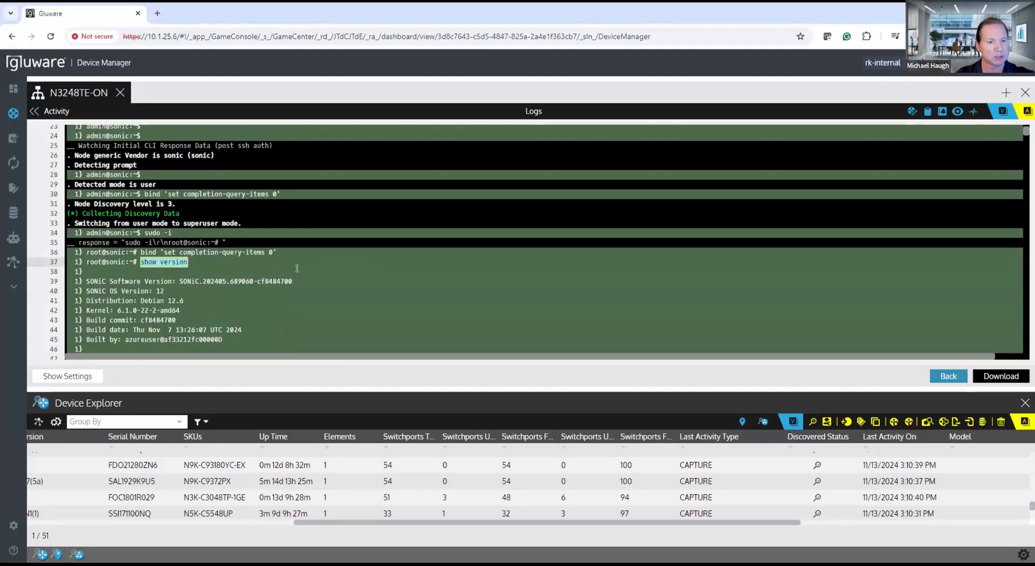
scroll(297, 268, down, 3)
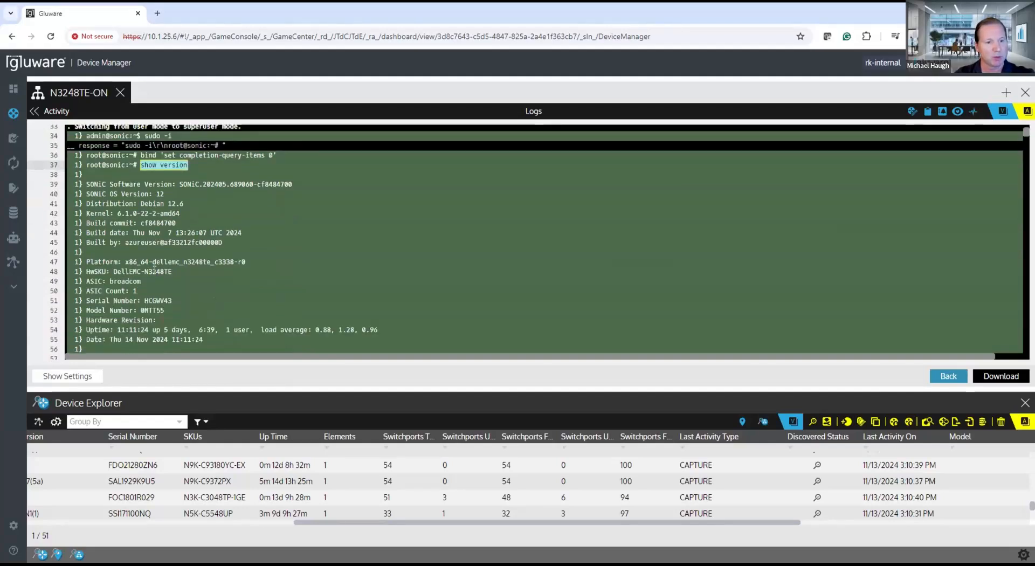
scroll(155, 269, down, 1)
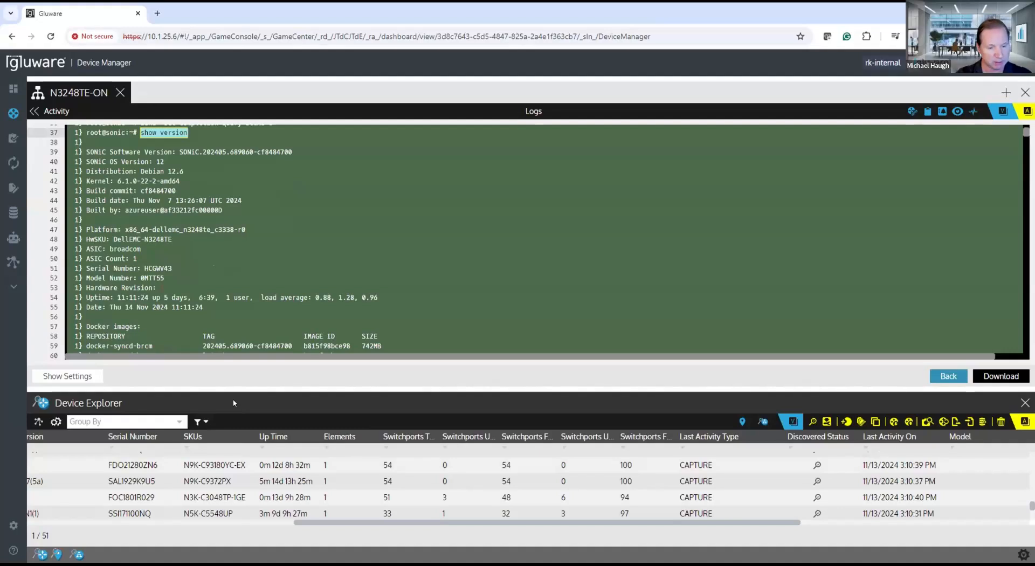
scroll(275, 264, down, 7)
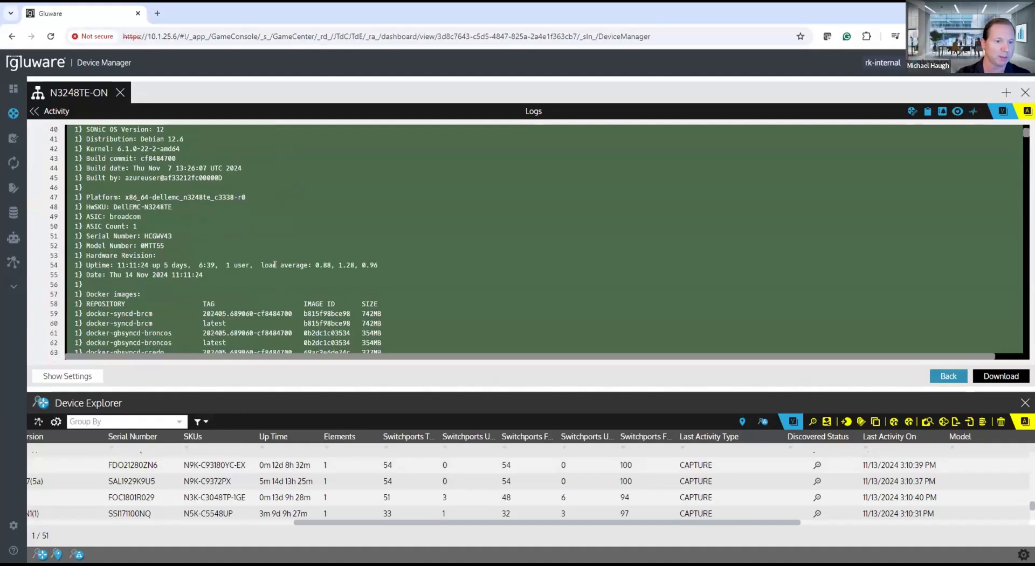
scroll(275, 265, down, 3)
scroll(239, 256, up, 1)
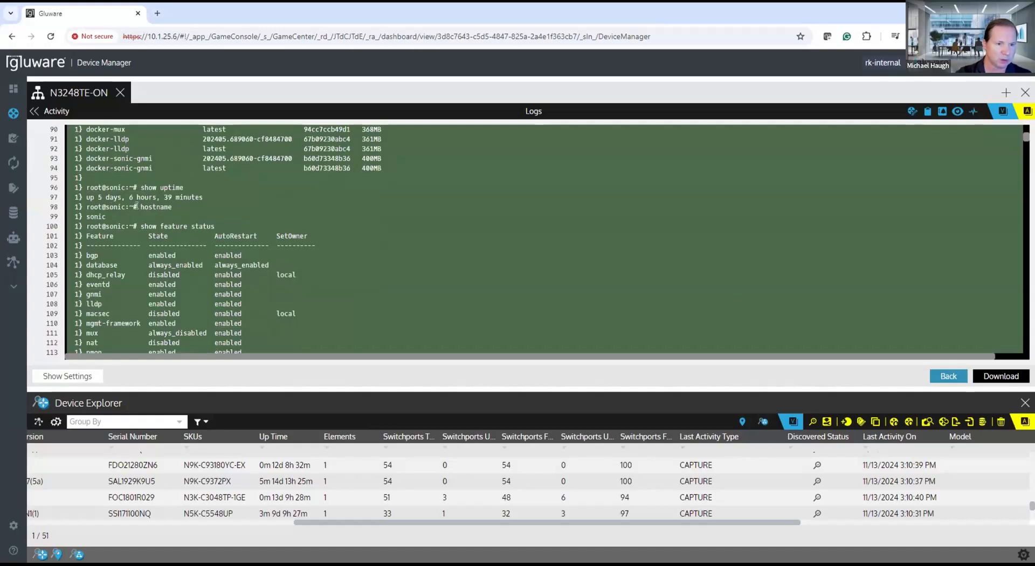
Step: Highlight the show feature status command and examine the feature, license and port state detection that follows in the log
double_click(170, 206)
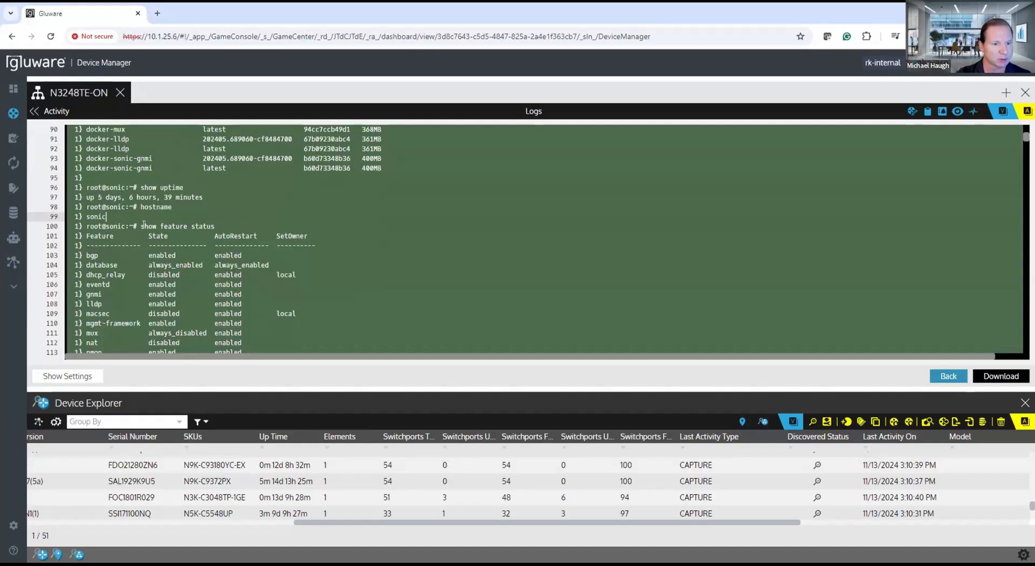
drag(142, 226, 289, 230)
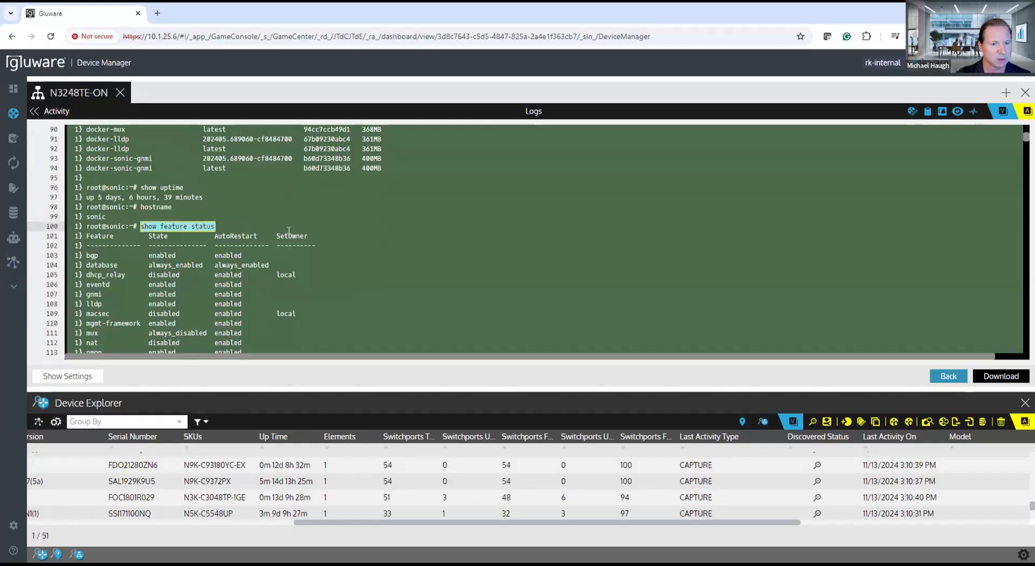
scroll(288, 230, down, 4)
scroll(289, 230, down, 2)
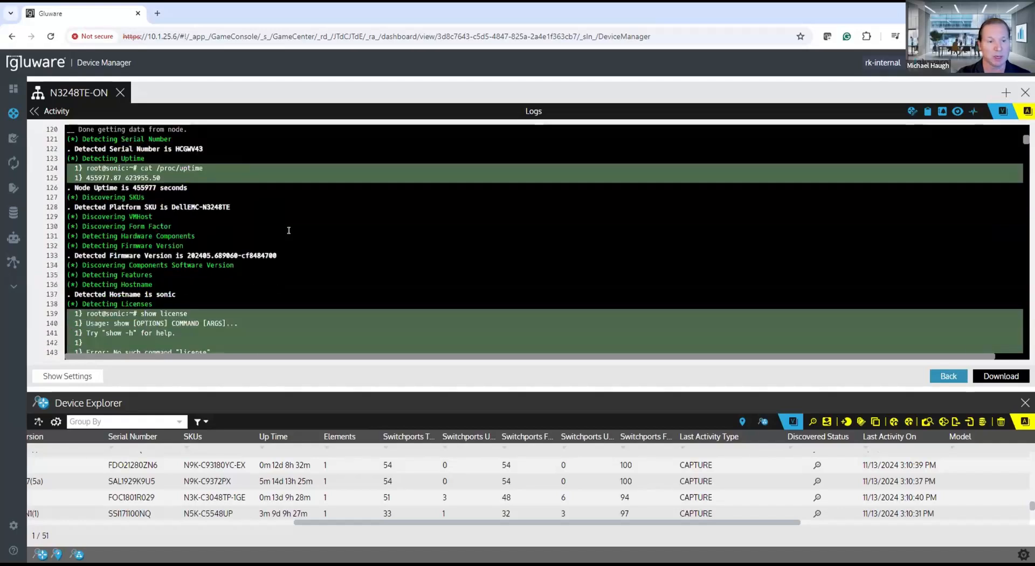
scroll(289, 230, down, 5)
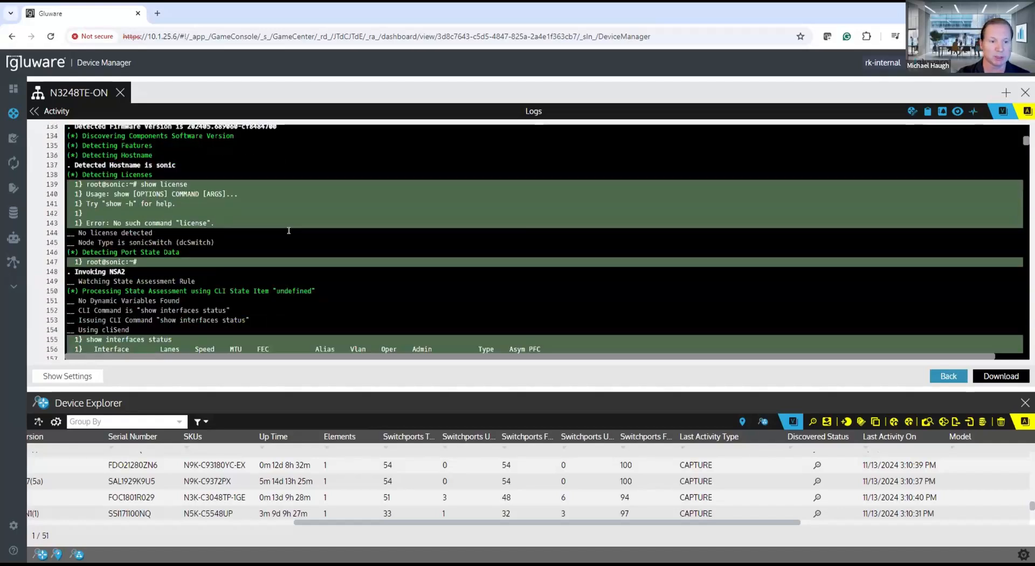
scroll(288, 230, up, 2)
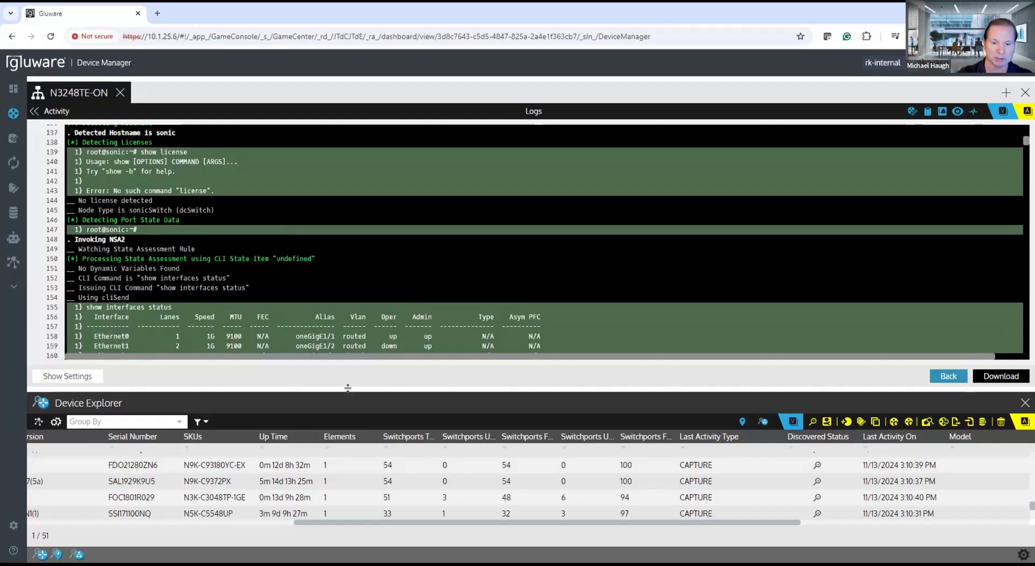
Step: Enlarge the Device Explorer pane, close the N3248TE-ON view and bring the switch's main inventory columns into view
drag(349, 389, 356, 340)
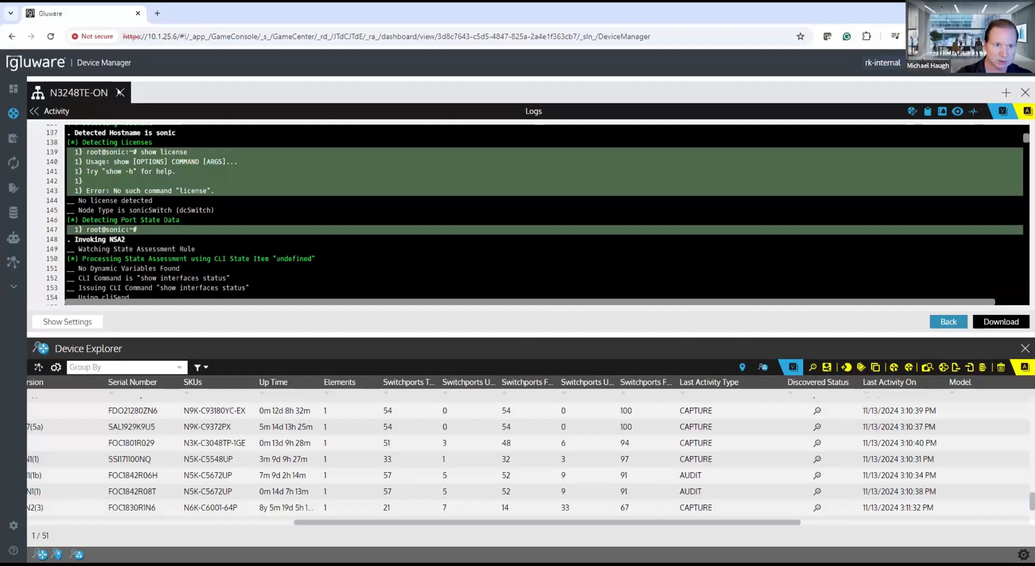
click(120, 93)
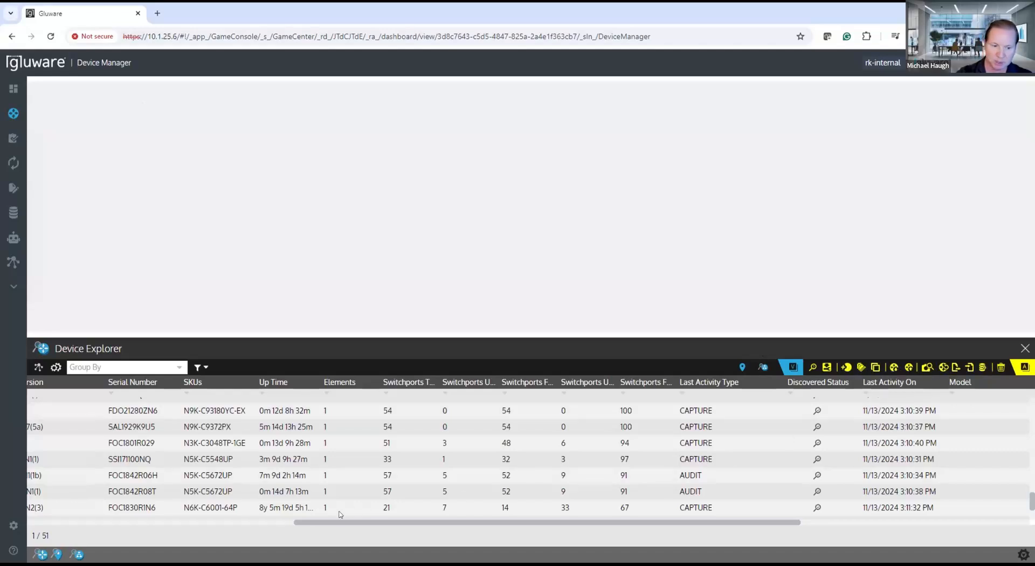
drag(320, 525, 48, 551)
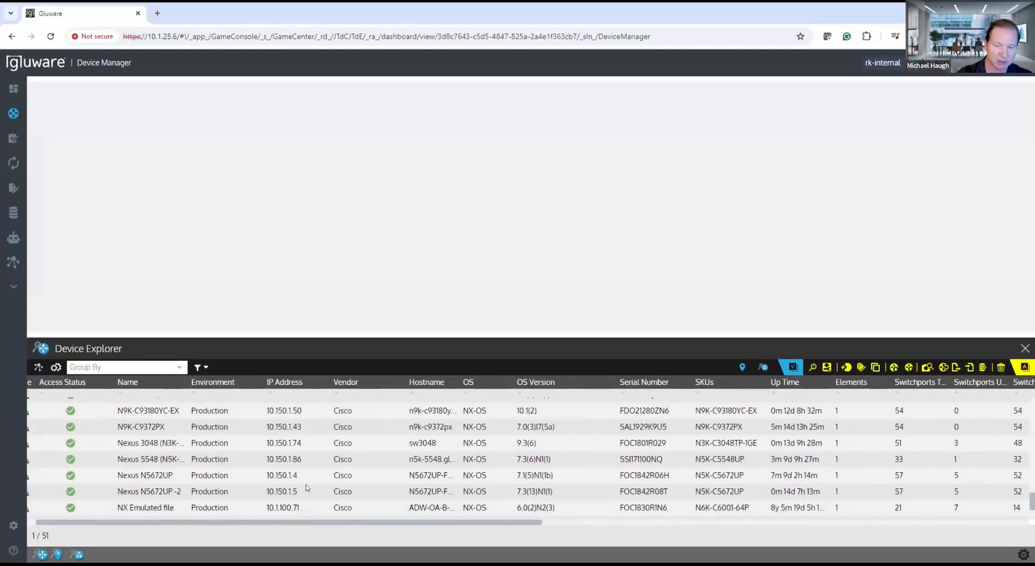
scroll(456, 488, down, 1)
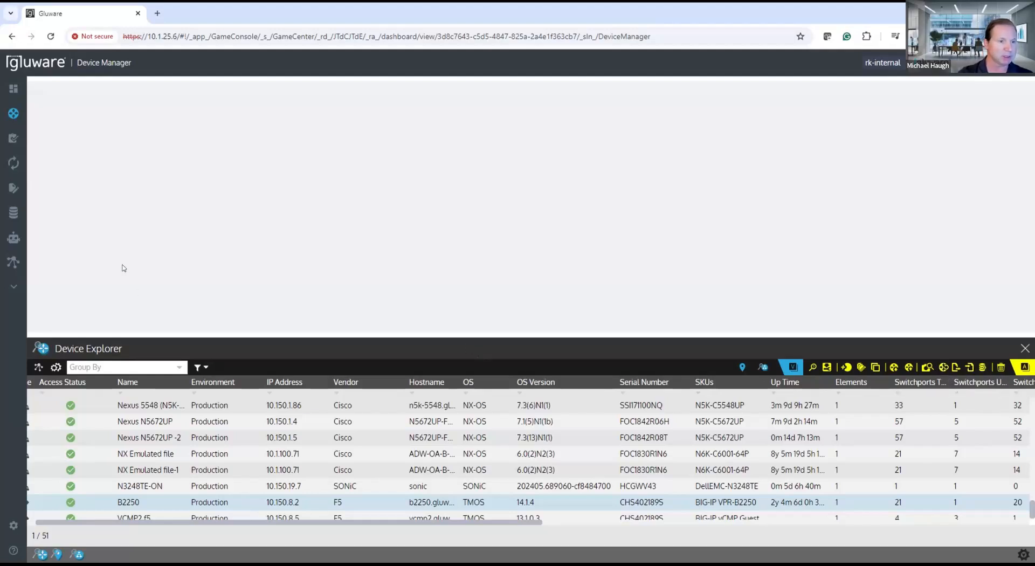
Step: Switch to the Config Drift and Audit devices and open the snapshot comparison for N3248TE-ON
mouse_move(20, 139)
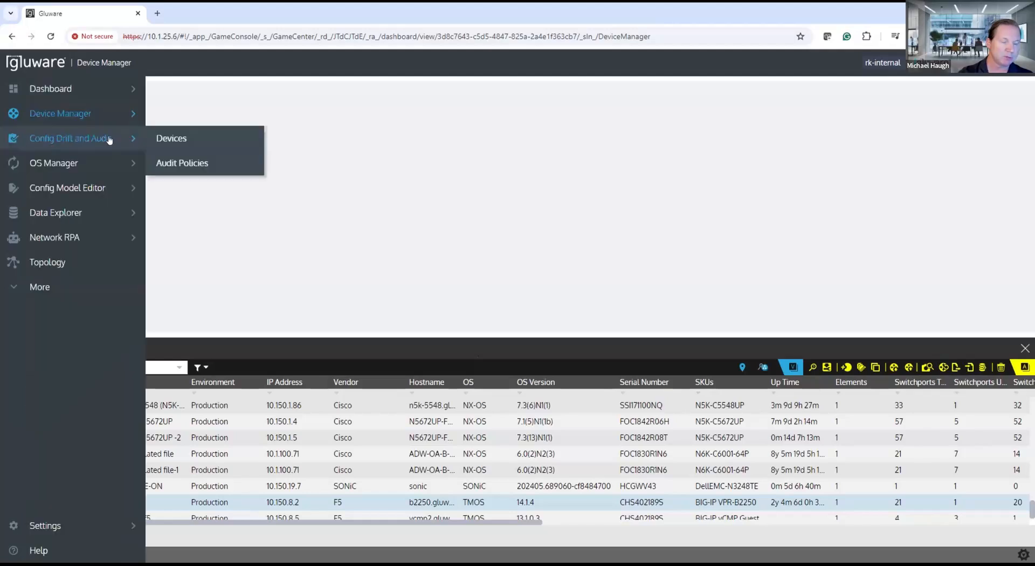
click(169, 139)
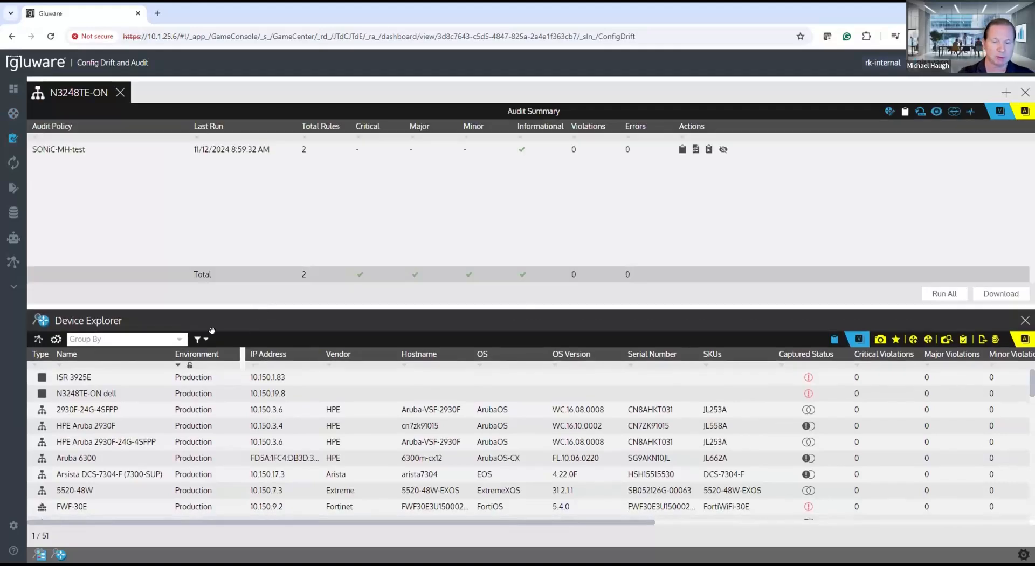
scroll(218, 434, down, 3)
scroll(218, 433, down, 10)
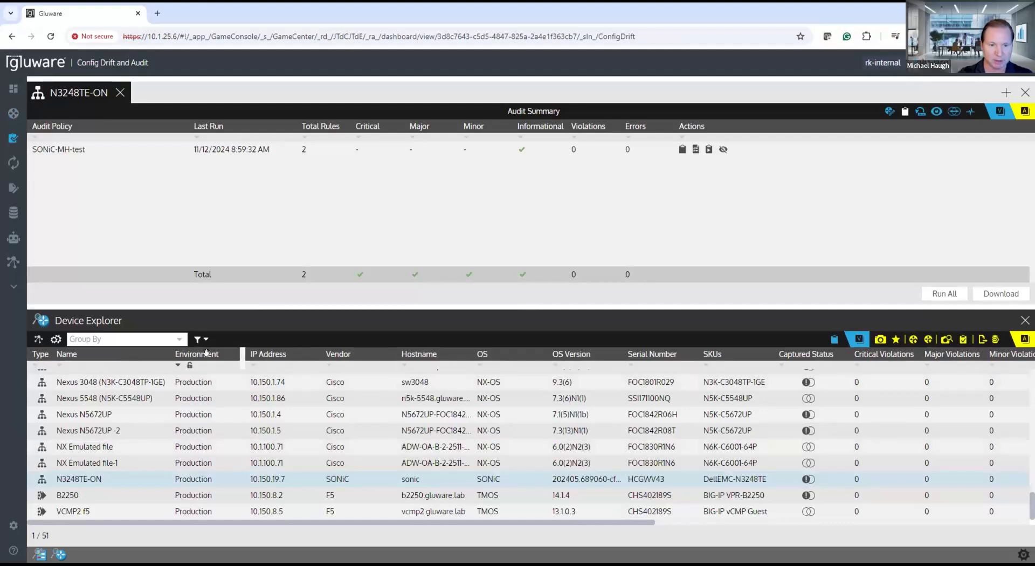
click(480, 480)
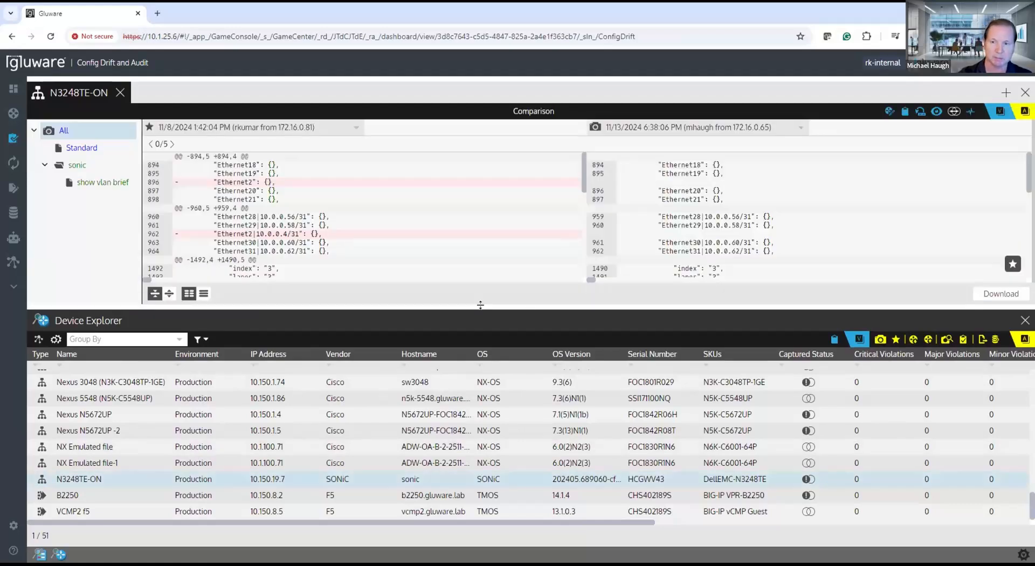
Step: Enlarge the comparison pane and examine the configuration differences down to the VLAN and VLAN_MEMBER sections
drag(465, 312, 464, 371)
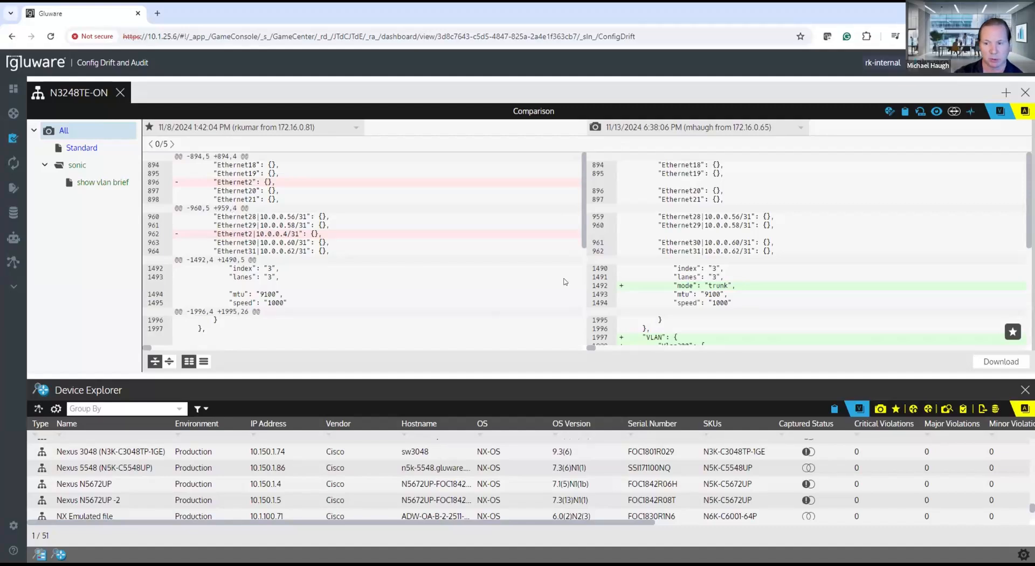
scroll(289, 282, down, 1)
scroll(329, 294, down, 2)
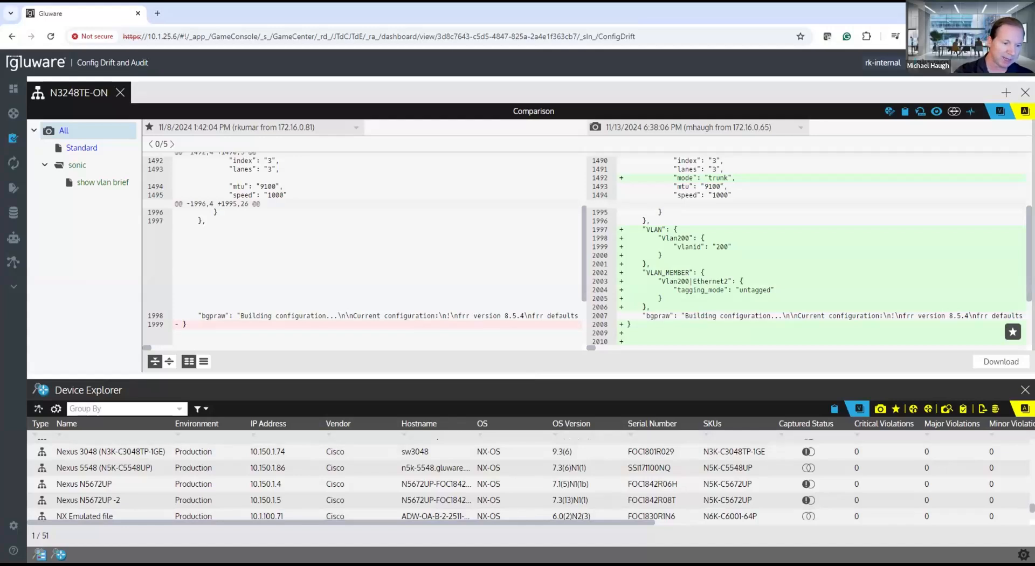
Step: Show the audit policies, open SONiC-MH-test and display its policy details
click(39, 555)
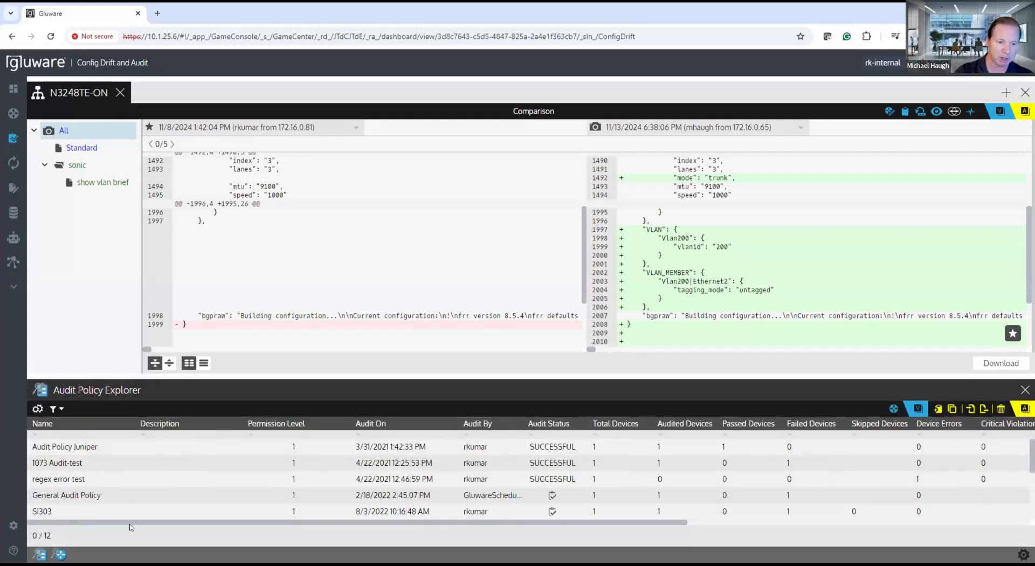
scroll(139, 489, down, 3)
double_click(62, 494)
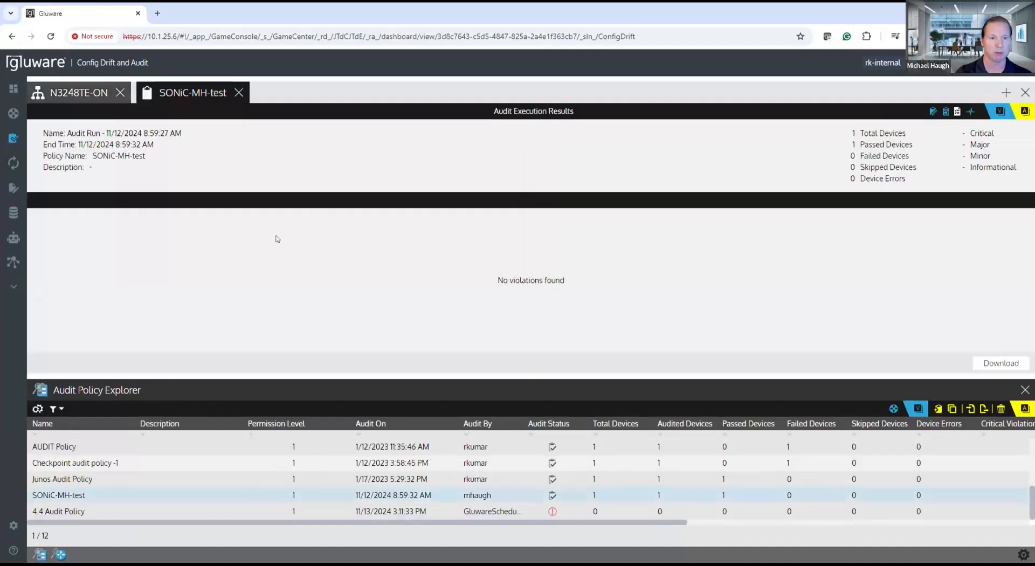
click(932, 112)
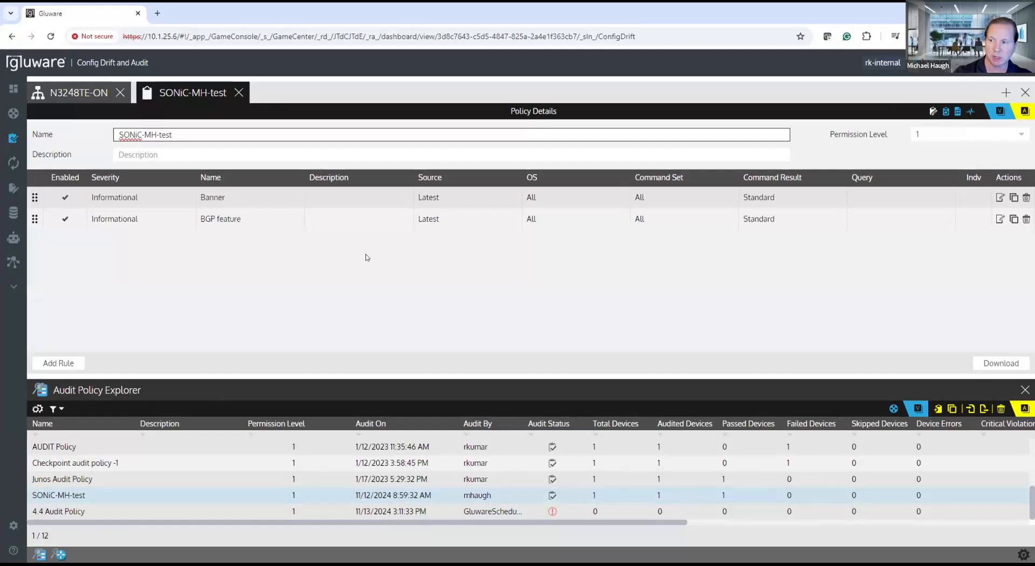
Step: Open the Banner rule of the policy and examine the BANNER_MESSAGE text in its must contain condition
click(999, 198)
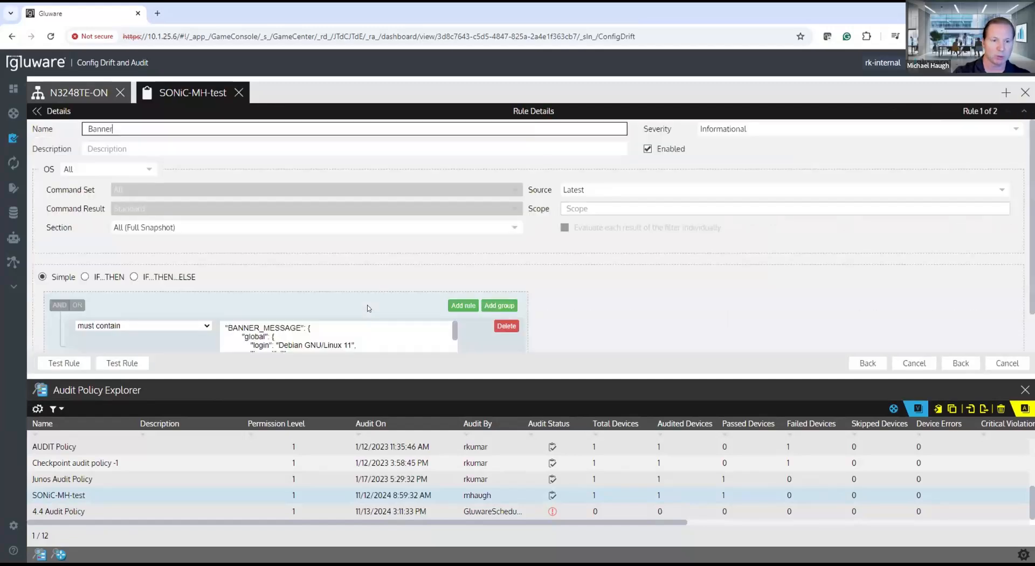
scroll(370, 308, down, 1)
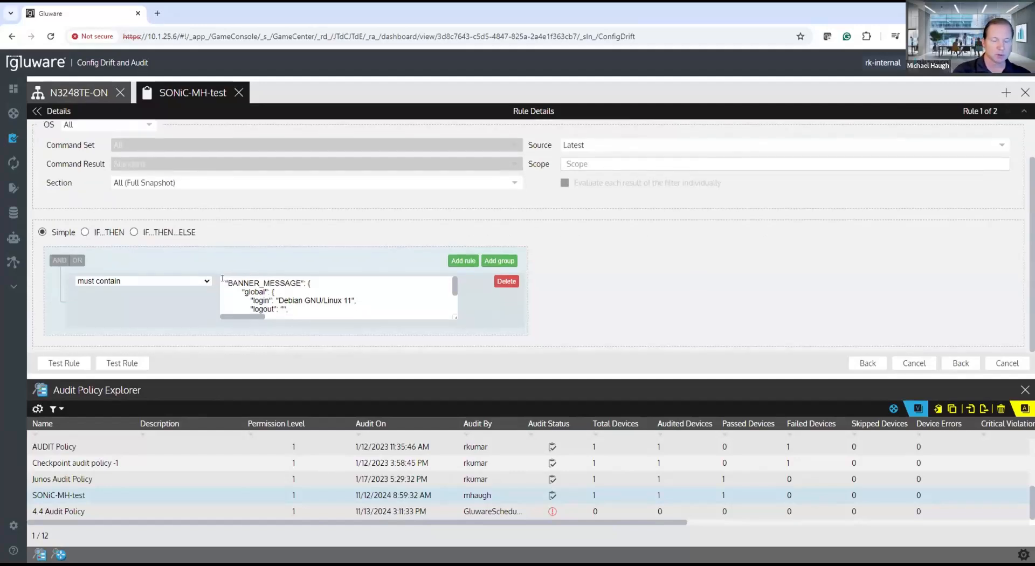
drag(228, 284, 234, 312)
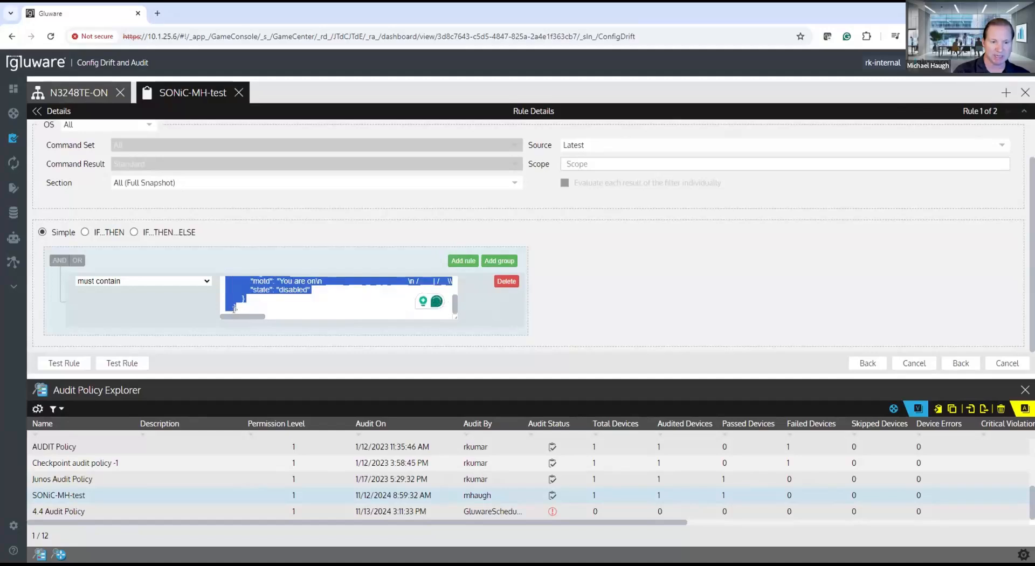
scroll(291, 300, up, 5)
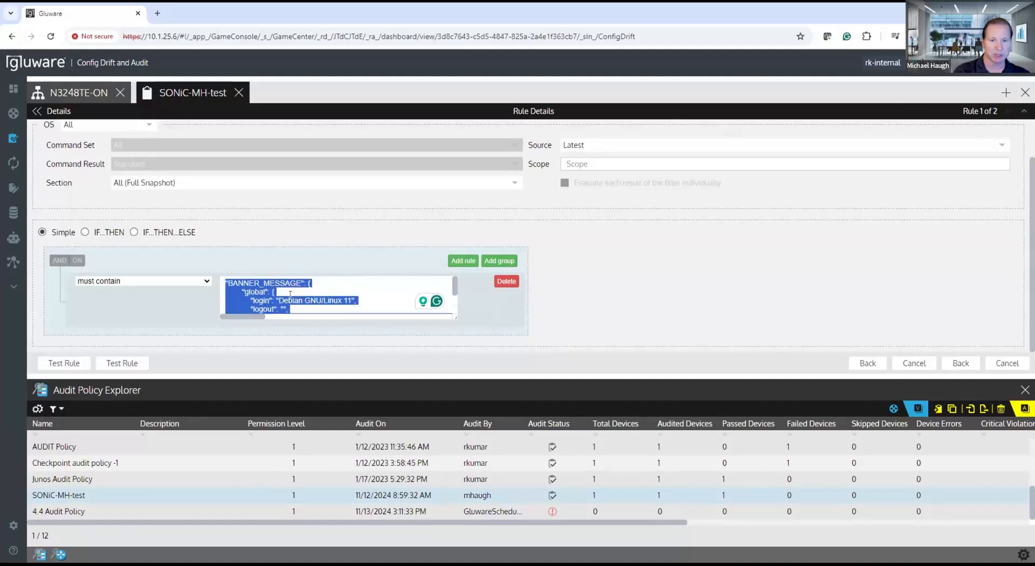
scroll(290, 300, down, 1)
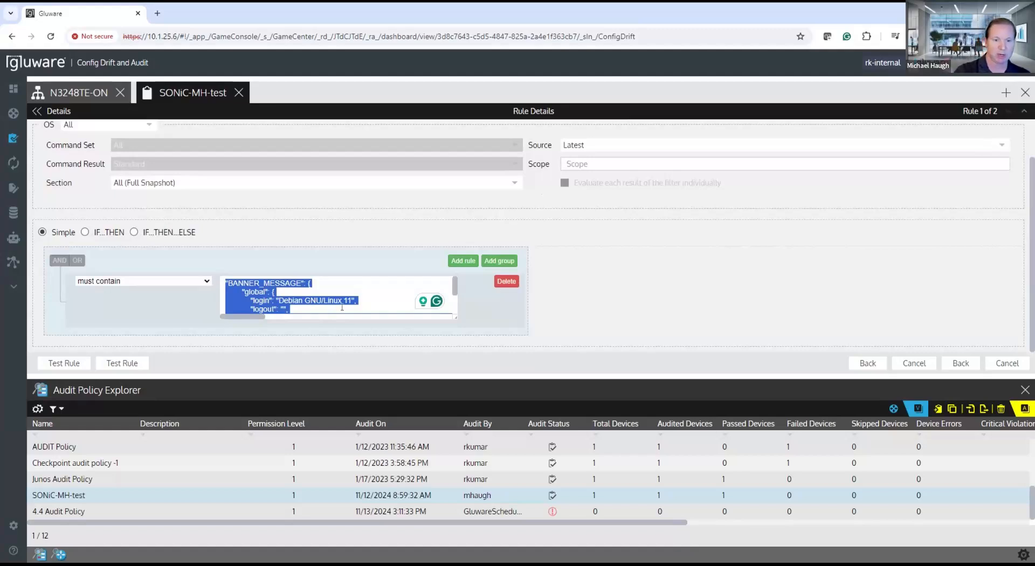
click(369, 296)
scroll(369, 295, down, 5)
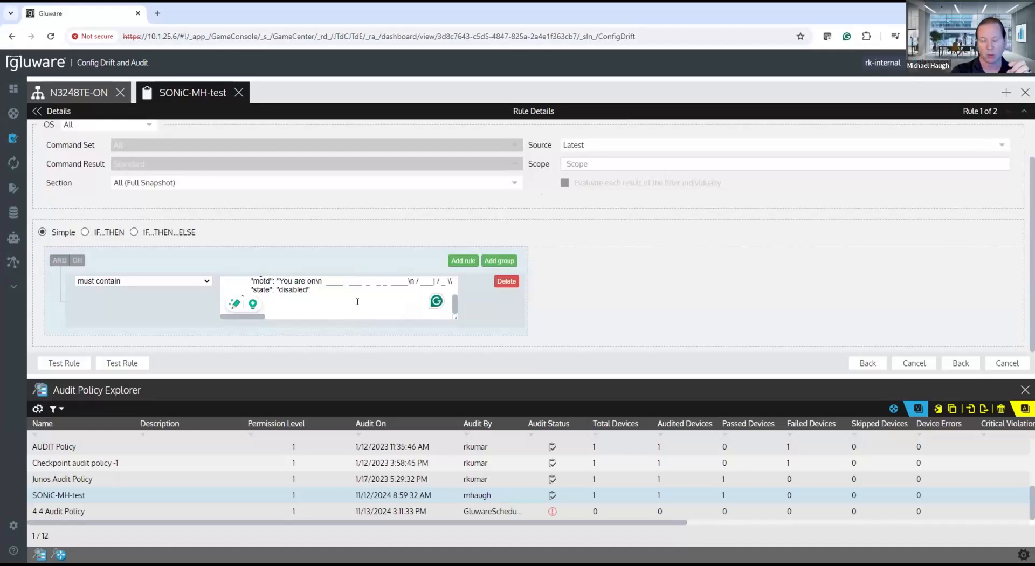
scroll(358, 302, up, 5)
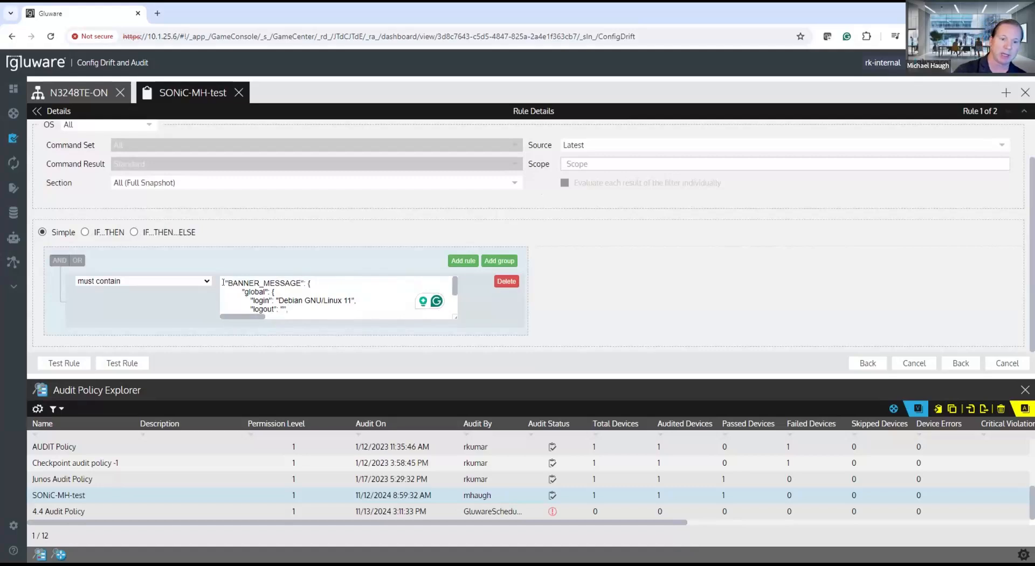
Step: Review the match operators available for the Banner rule's condition and read through its BANNER_MESSAGE text
drag(230, 302, 231, 324)
click(205, 280)
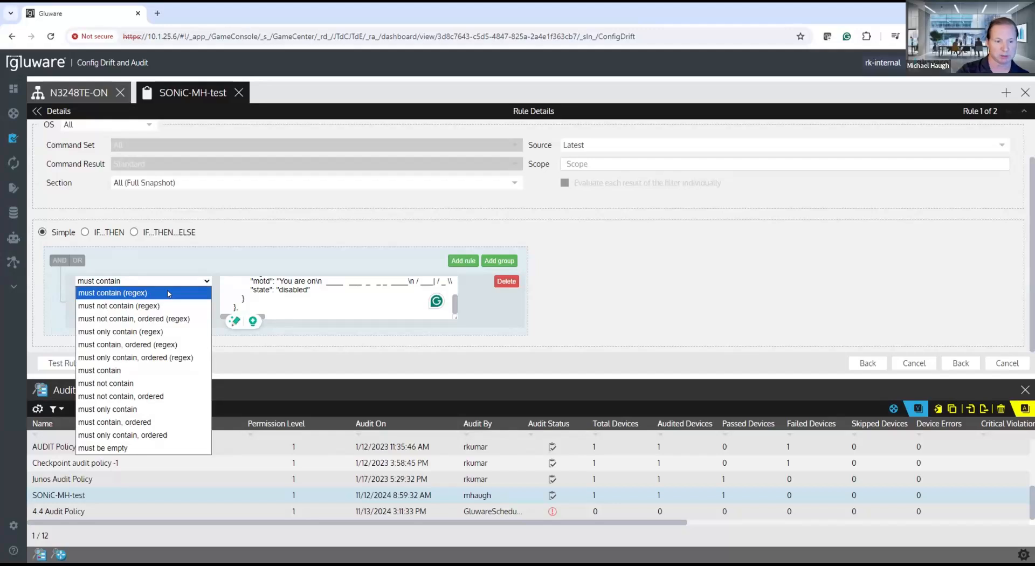
click(88, 281)
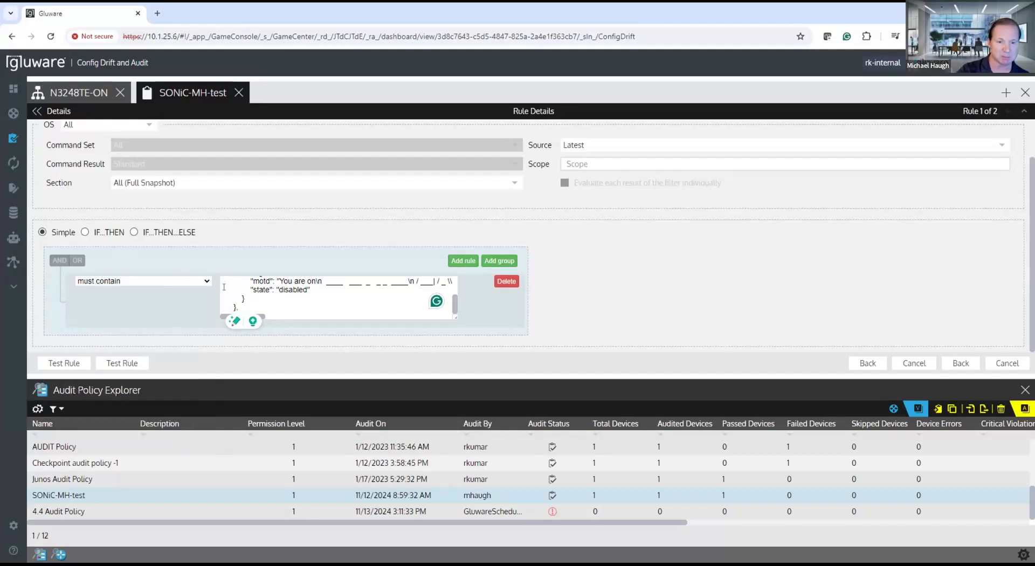
scroll(259, 302, up, 10)
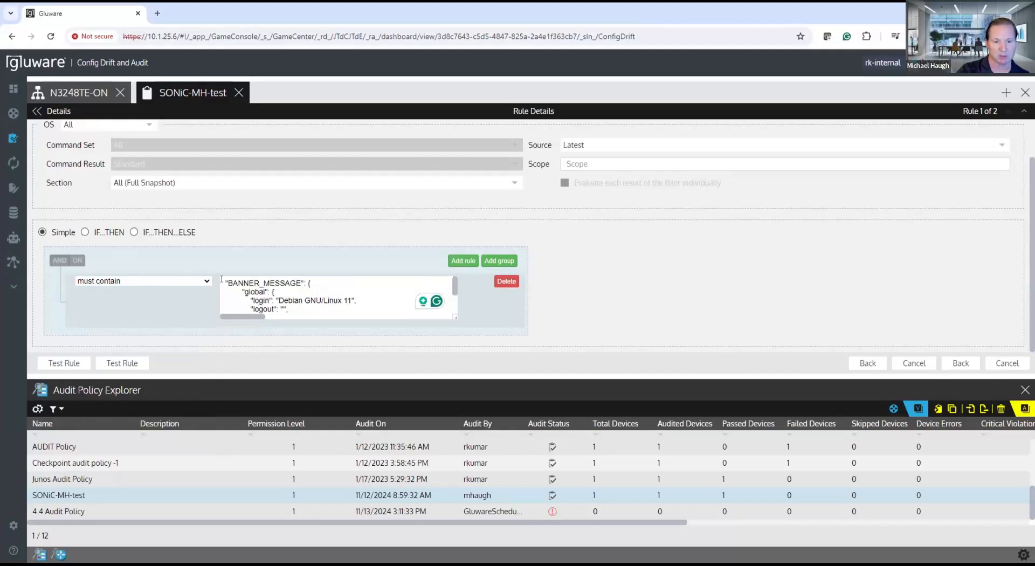
key(ctrl+a)
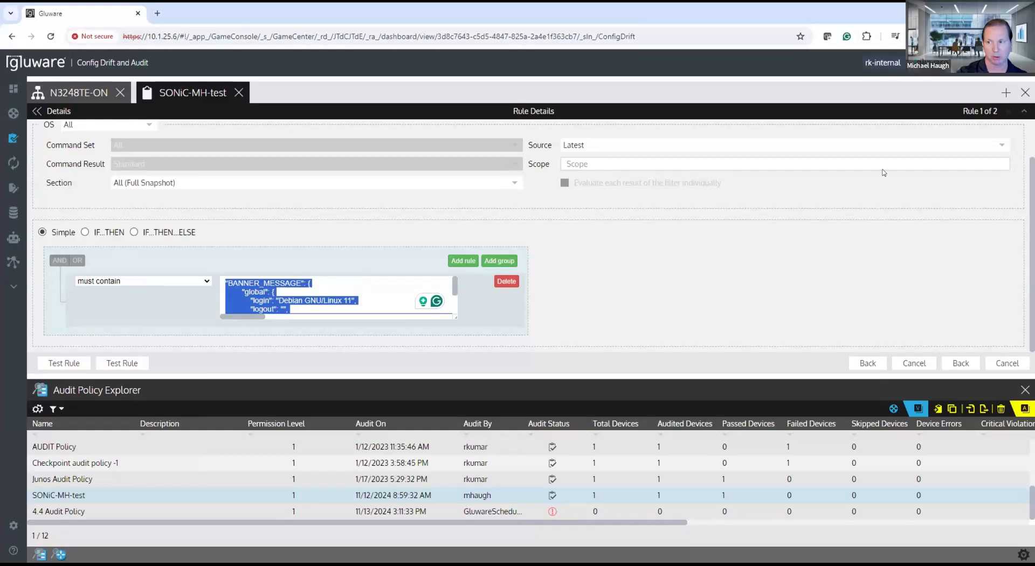
Step: Go to the policy's BGP feature rule and examine the full bgp block in its must contain condition
click(1024, 111)
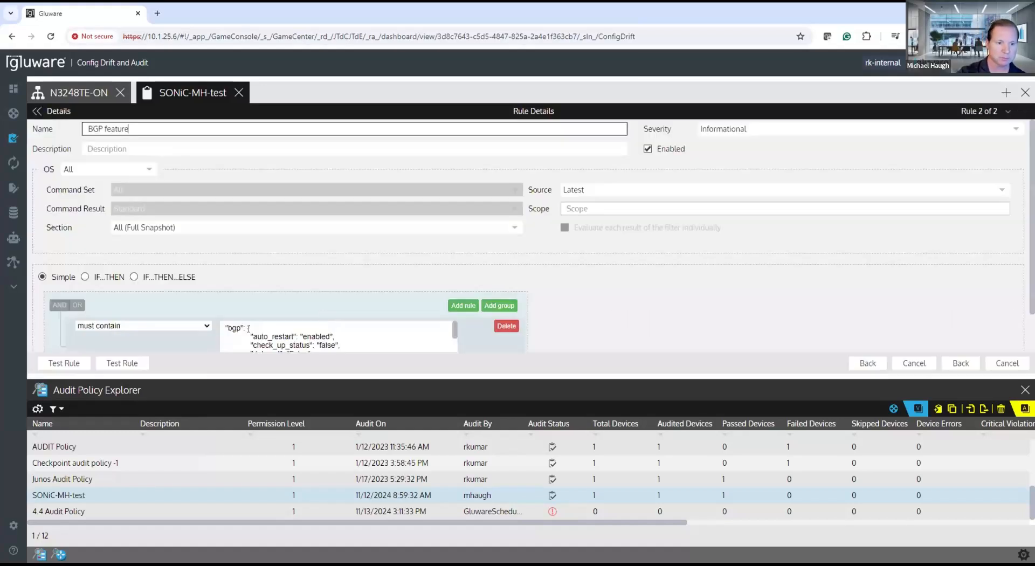
scroll(290, 323, down, 3)
scroll(290, 323, up, 5)
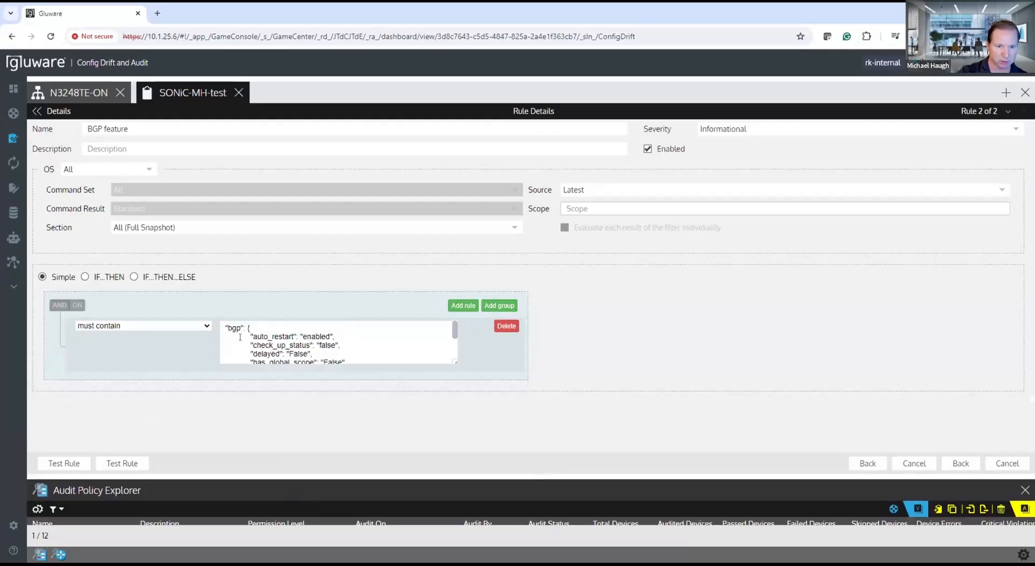
scroll(233, 330, down, 3)
scroll(236, 328, up, 4)
click(224, 327)
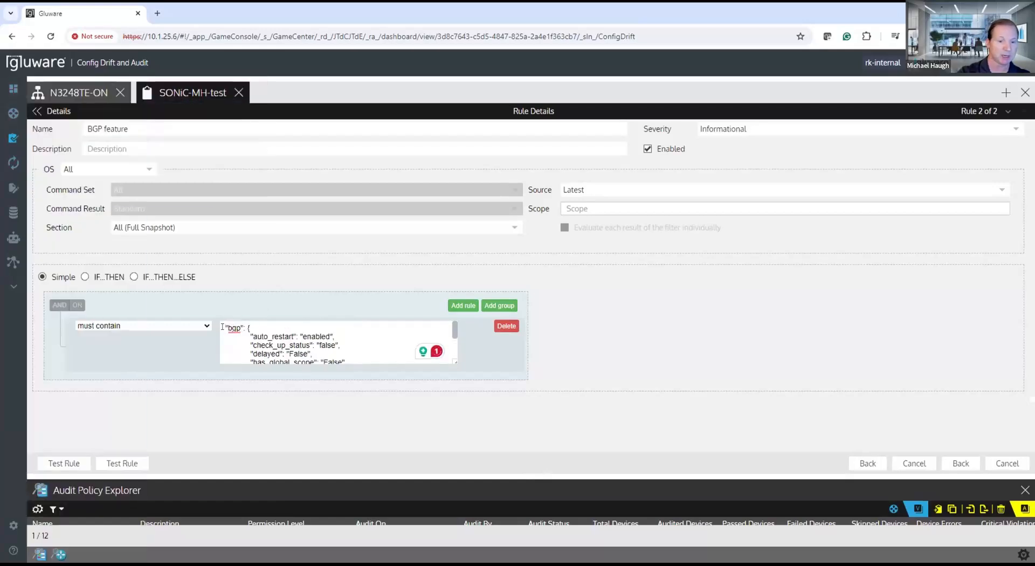
drag(225, 327, 265, 359)
scroll(343, 337, up, 2)
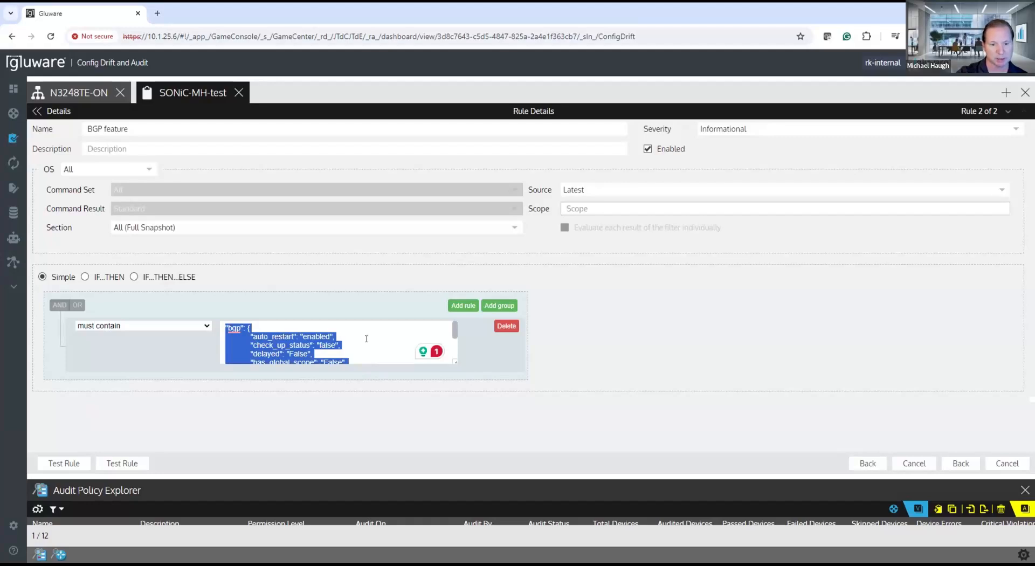
scroll(366, 338, down, 2)
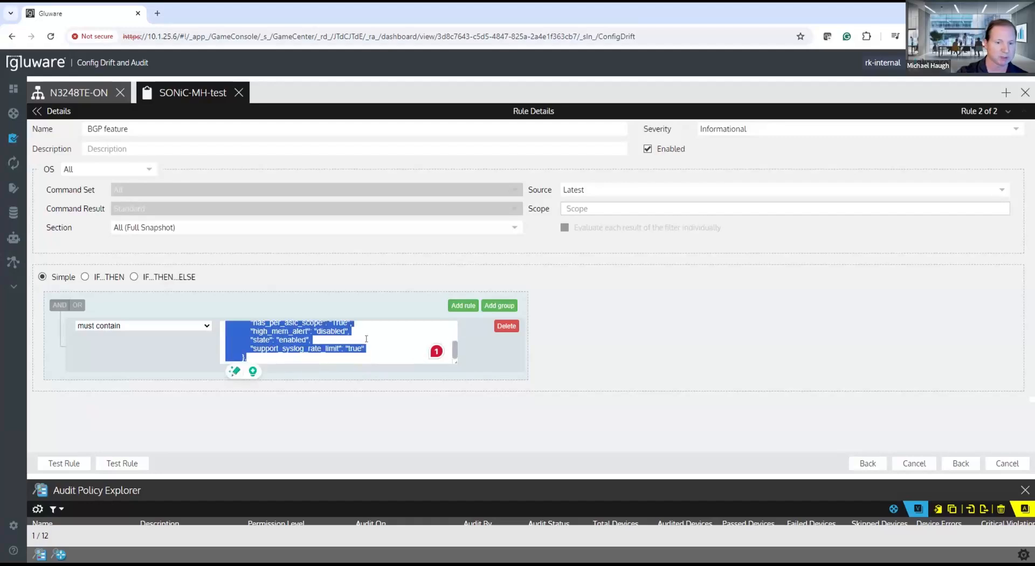
scroll(366, 339, up, 2)
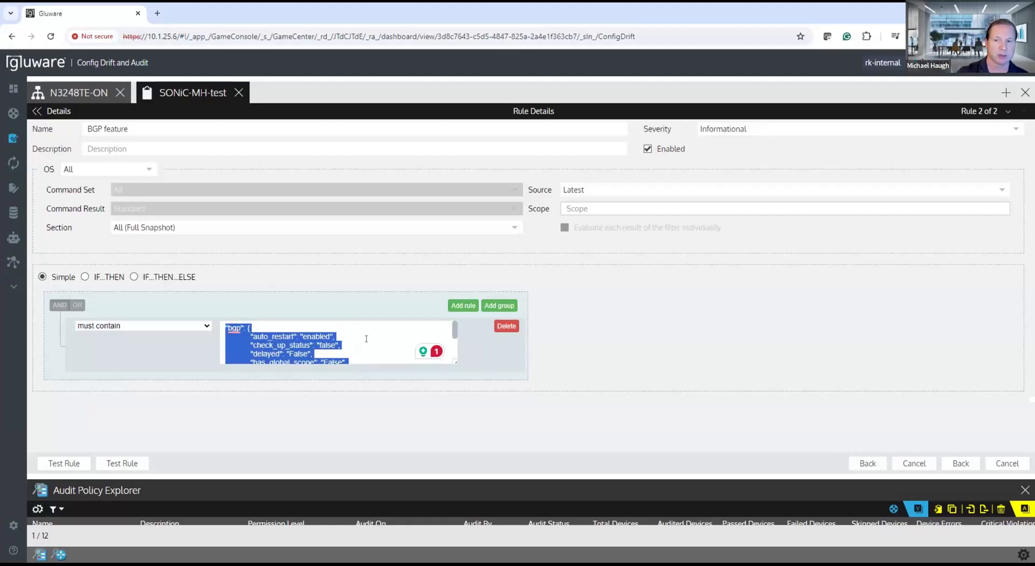
Step: Return to the SONiC-MH-test policy details and bring up N3248TE-ON in an enlarged Device Explorer pane
click(47, 112)
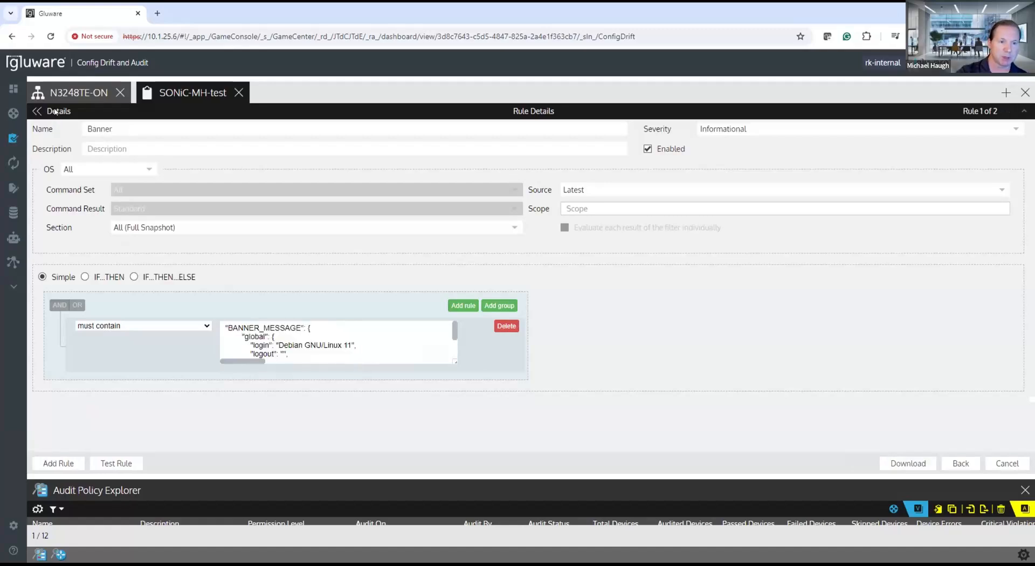
click(56, 113)
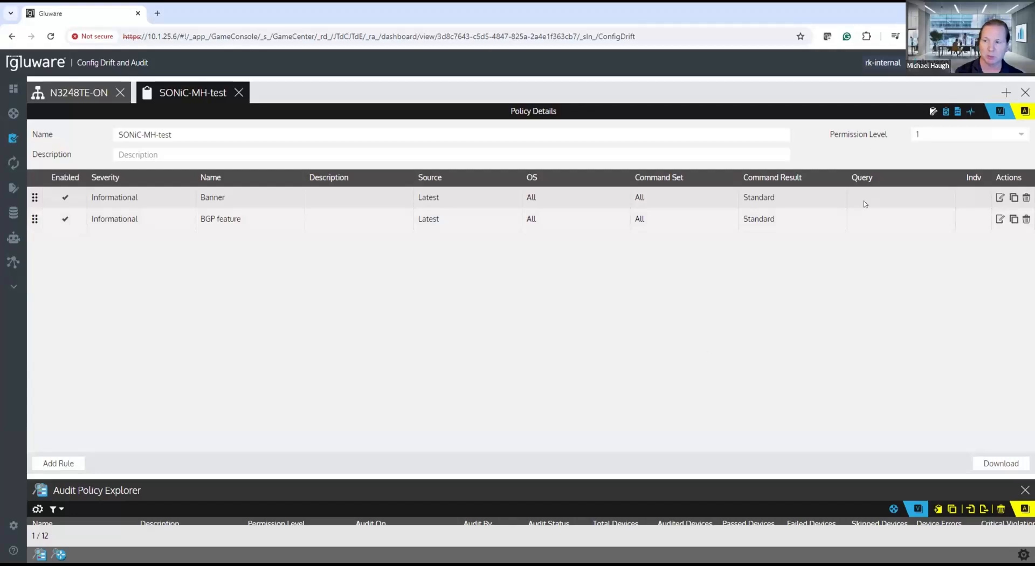
drag(488, 484, 718, 290)
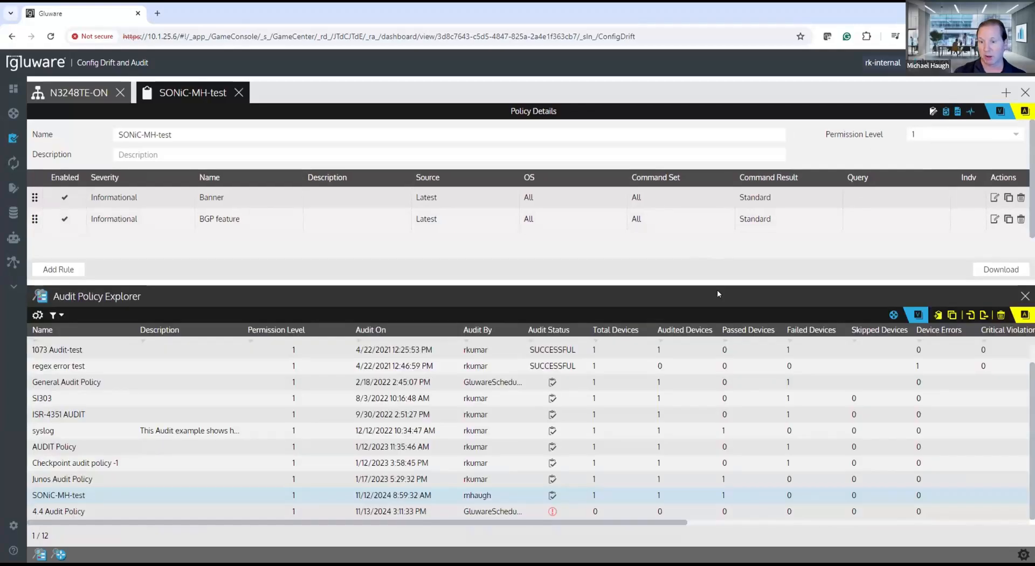
click(58, 554)
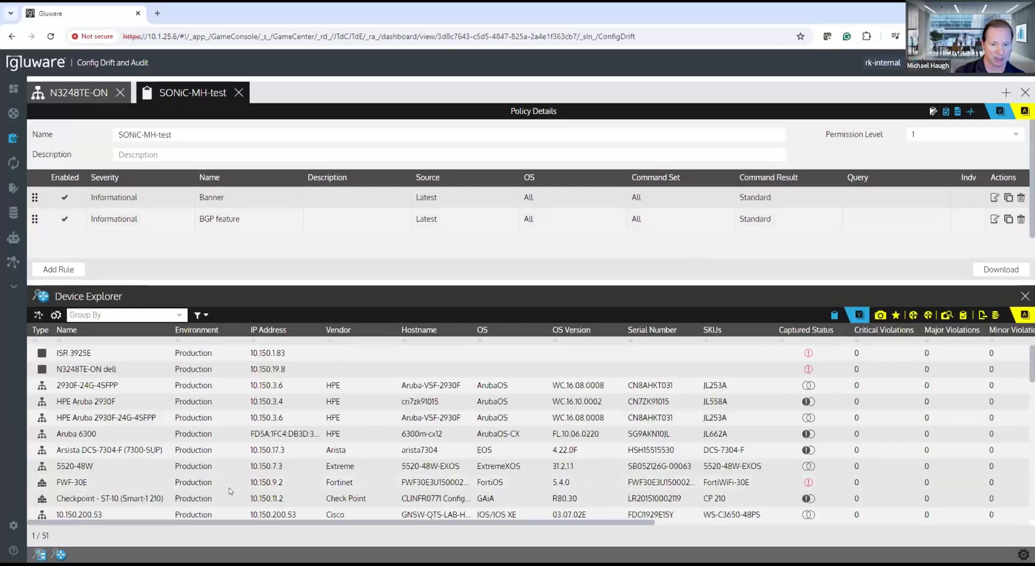
scroll(232, 496, down, 10)
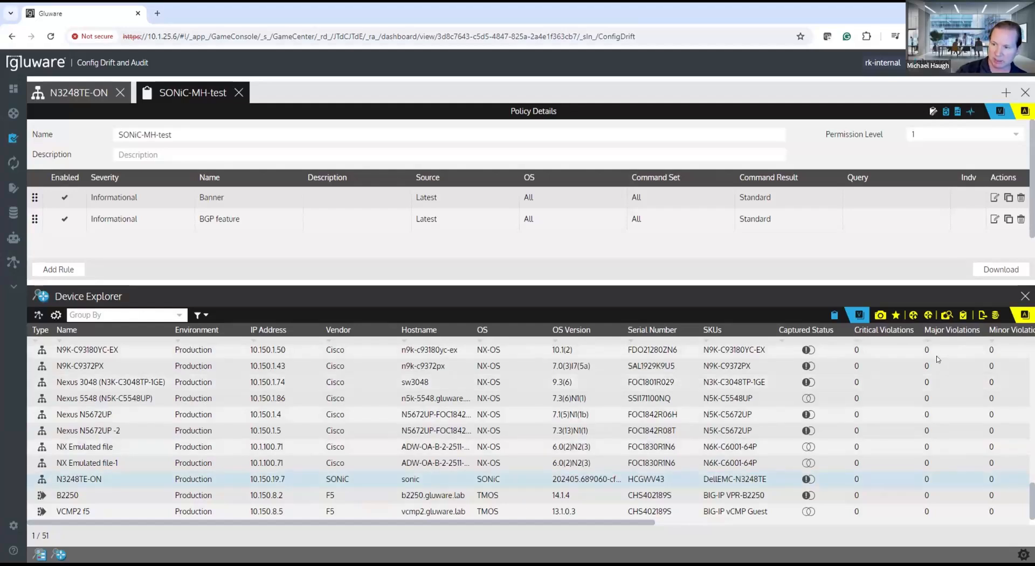
Step: Run a configuration audit on the selected N3248TE-ON device with the SONiC-MH-test policy
click(963, 318)
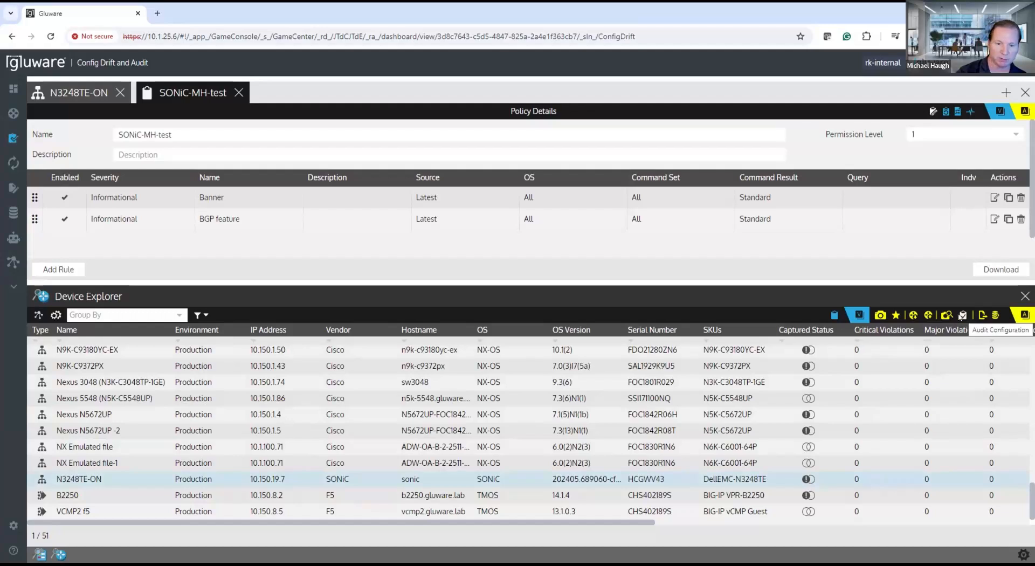
click(387, 439)
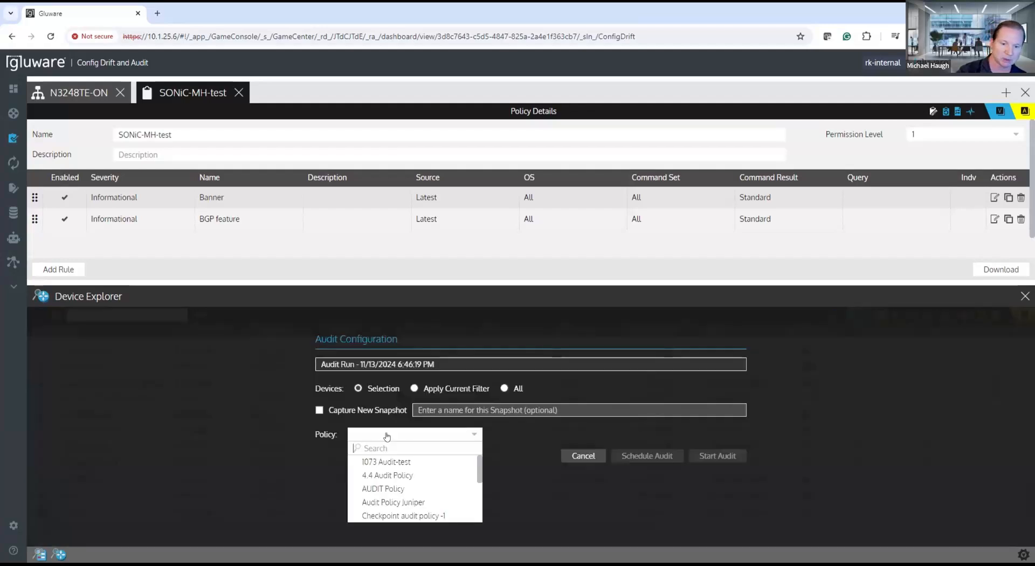
scroll(384, 498, down, 2)
scroll(386, 501, down, 2)
click(391, 503)
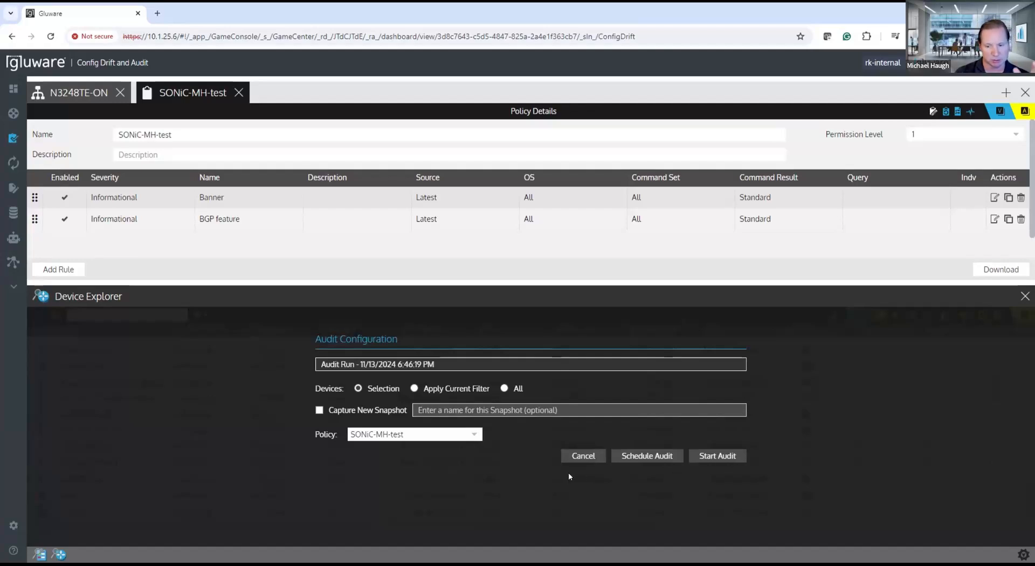
click(714, 457)
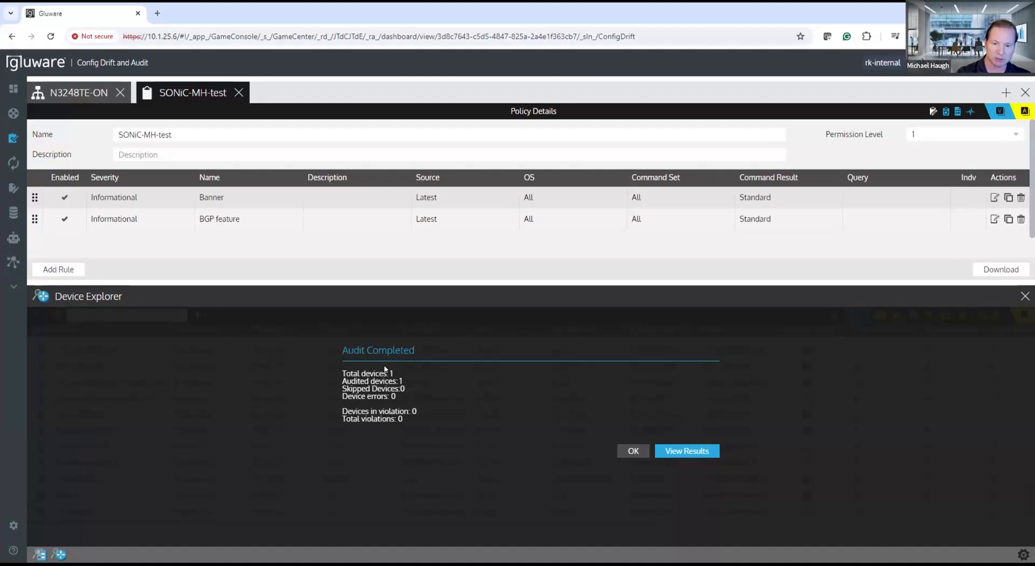
Step: View the results of the completed audit and open the policy's audit execution summary
click(687, 451)
drag(436, 282, 443, 375)
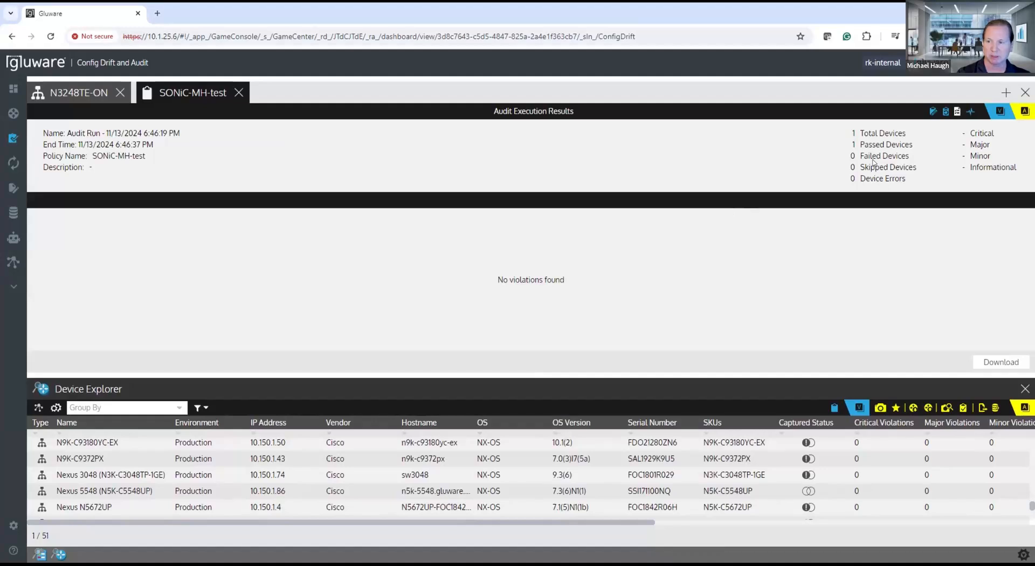
click(945, 111)
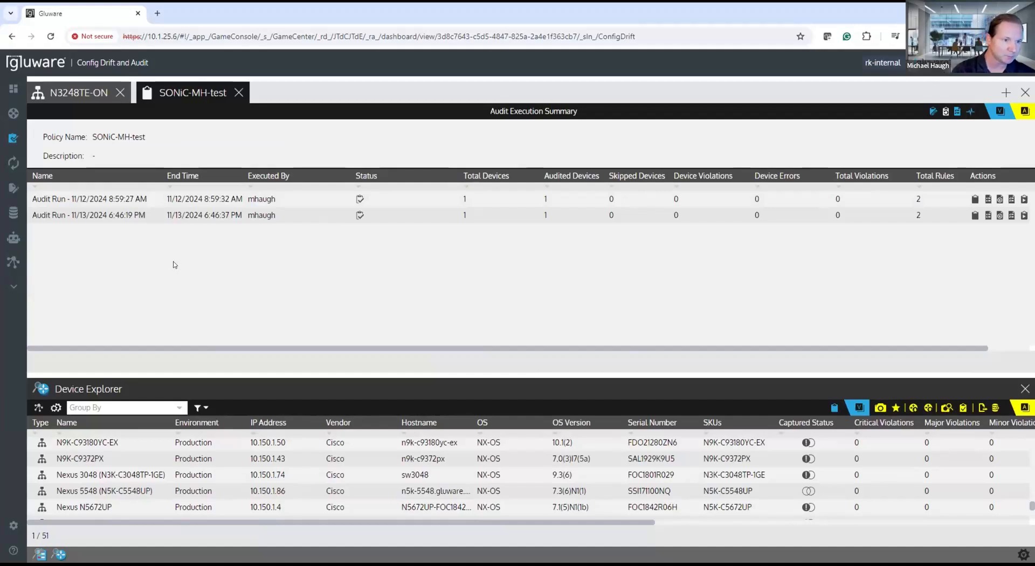
Step: Open the network topology and add OS, Serial number and SKU to the device label details
mouse_move(12, 141)
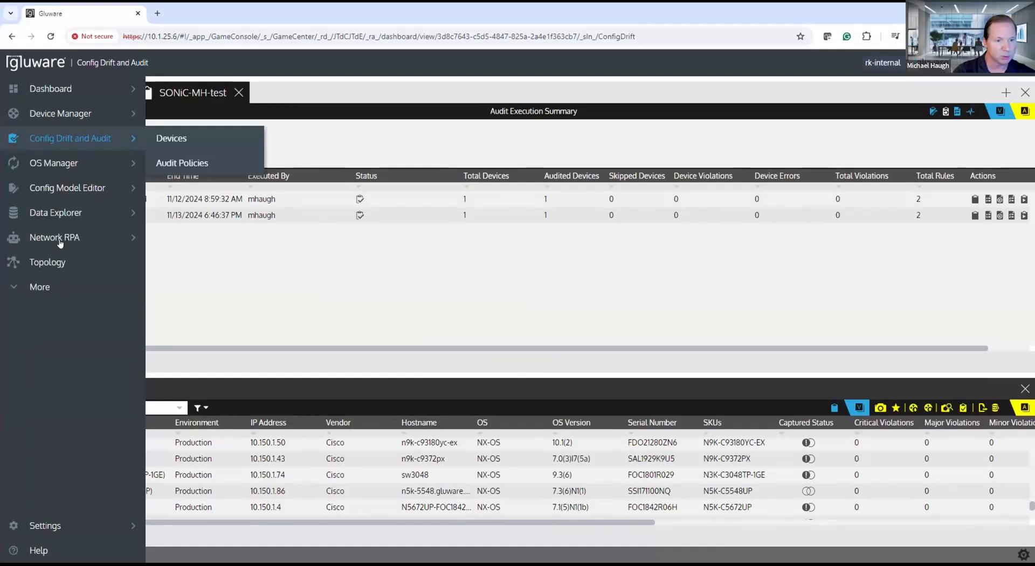
click(49, 264)
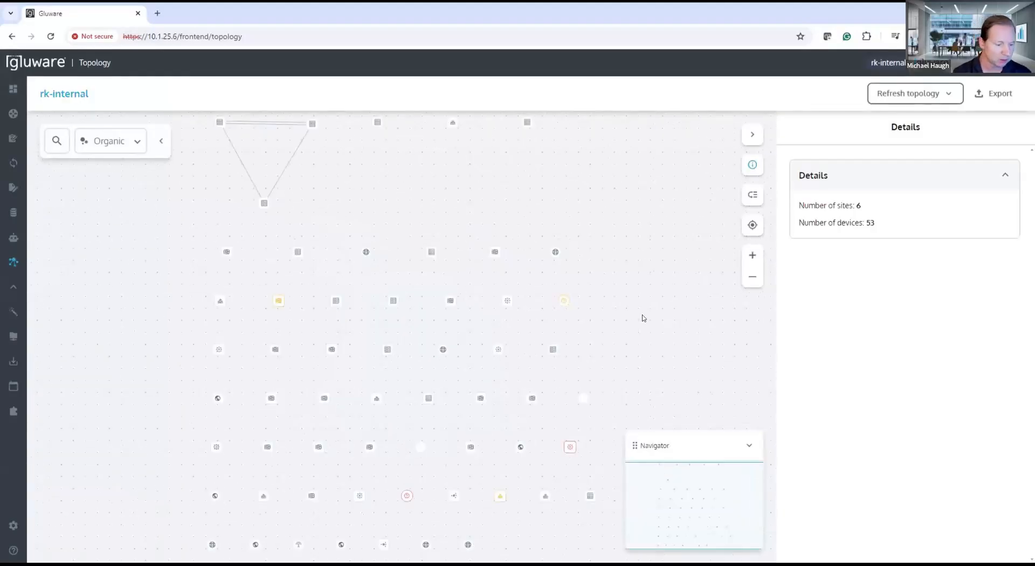
click(753, 195)
click(1009, 224)
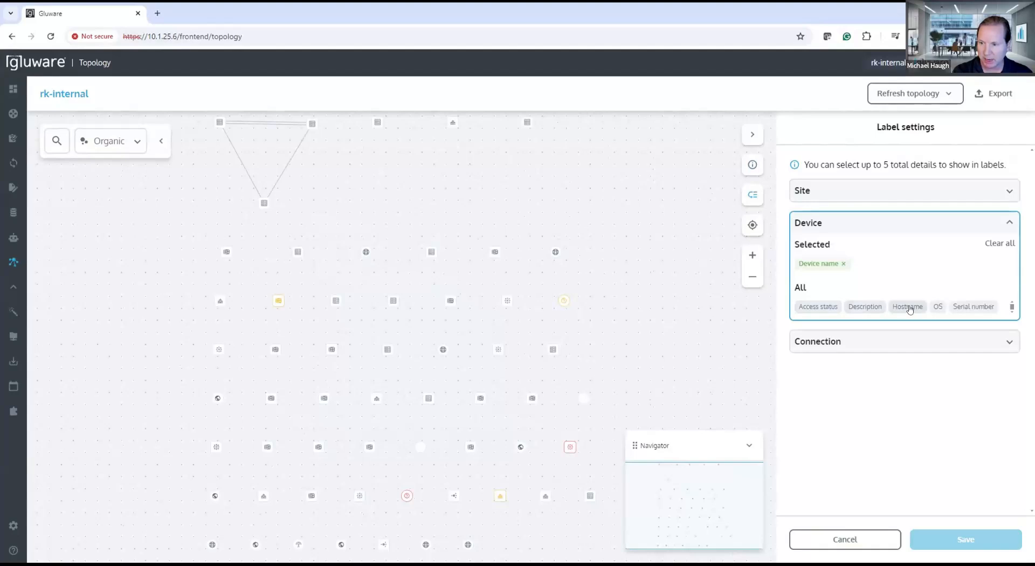
click(936, 307)
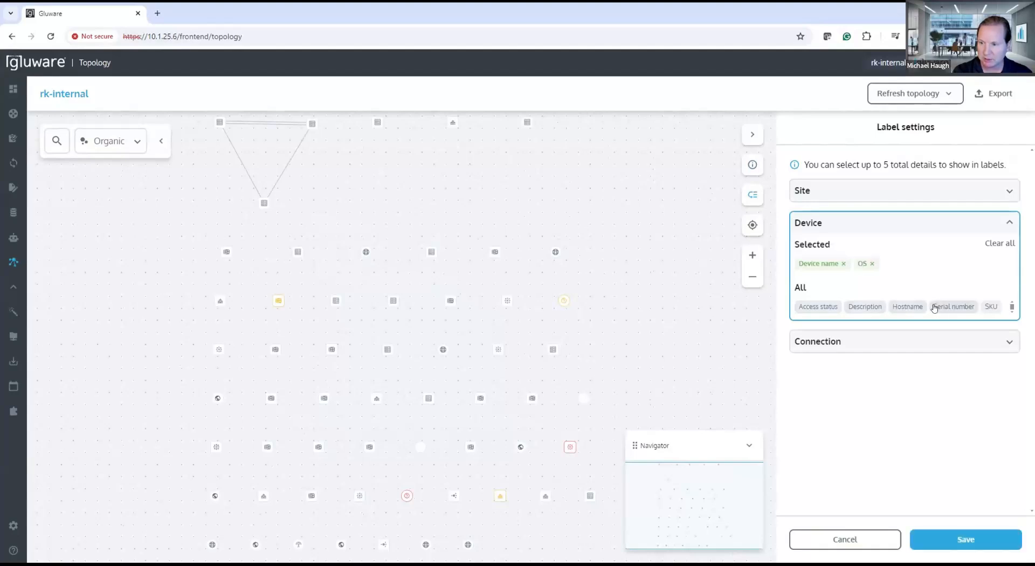
click(944, 307)
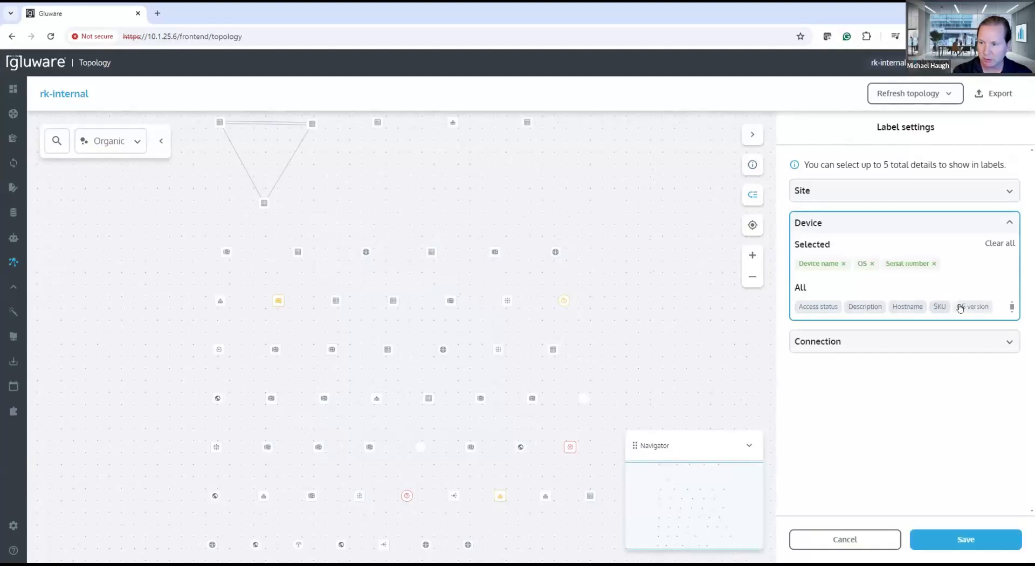
click(943, 307)
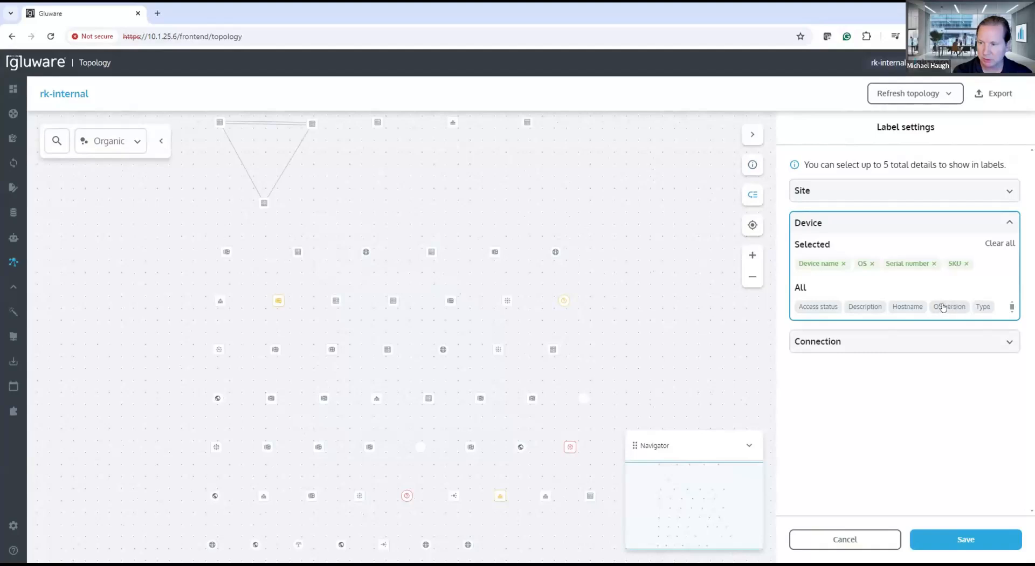
Step: Add Mac address, IPv4 address and Status to the connection labels and save the label settings
click(913, 350)
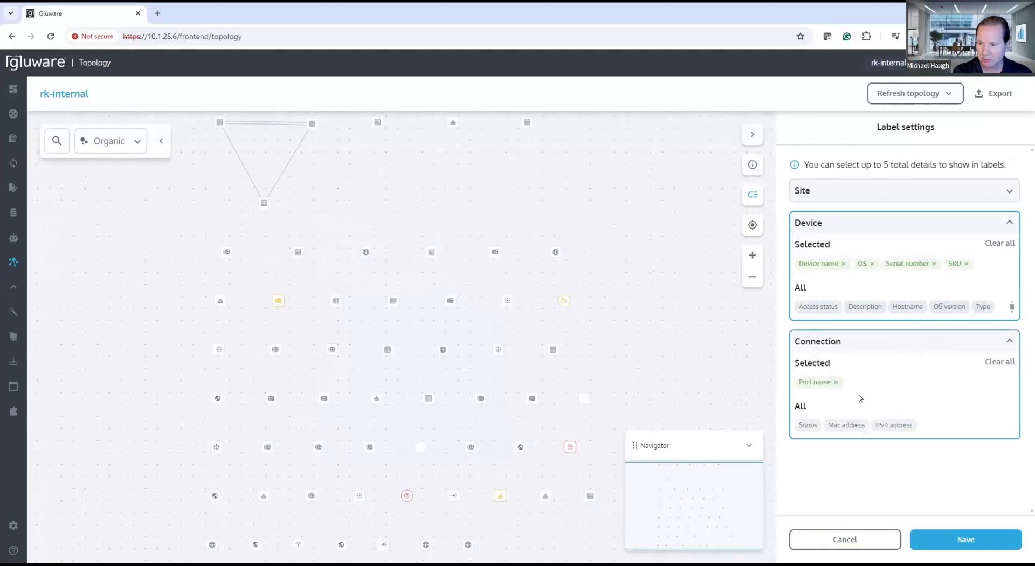
click(853, 424)
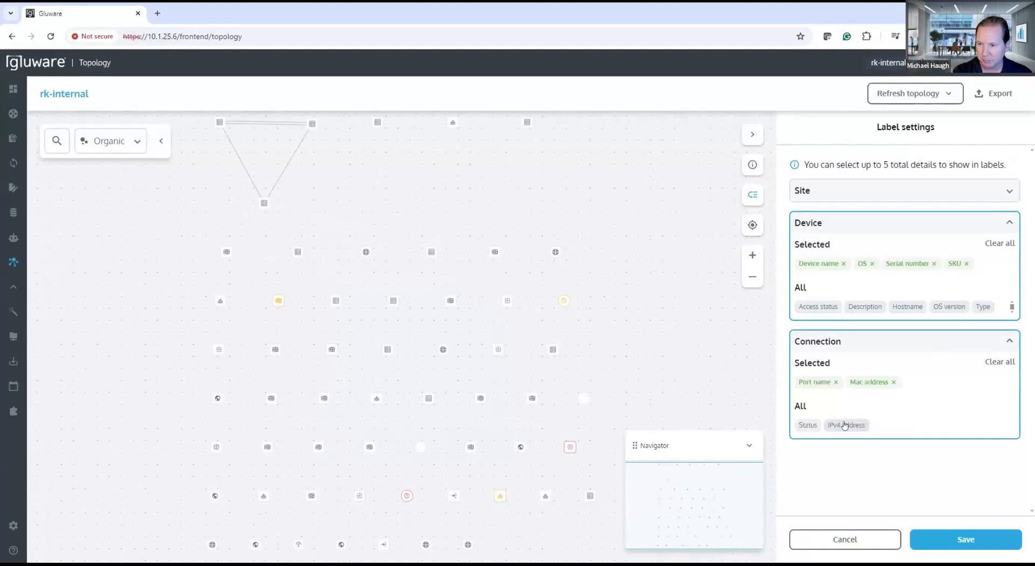
click(848, 425)
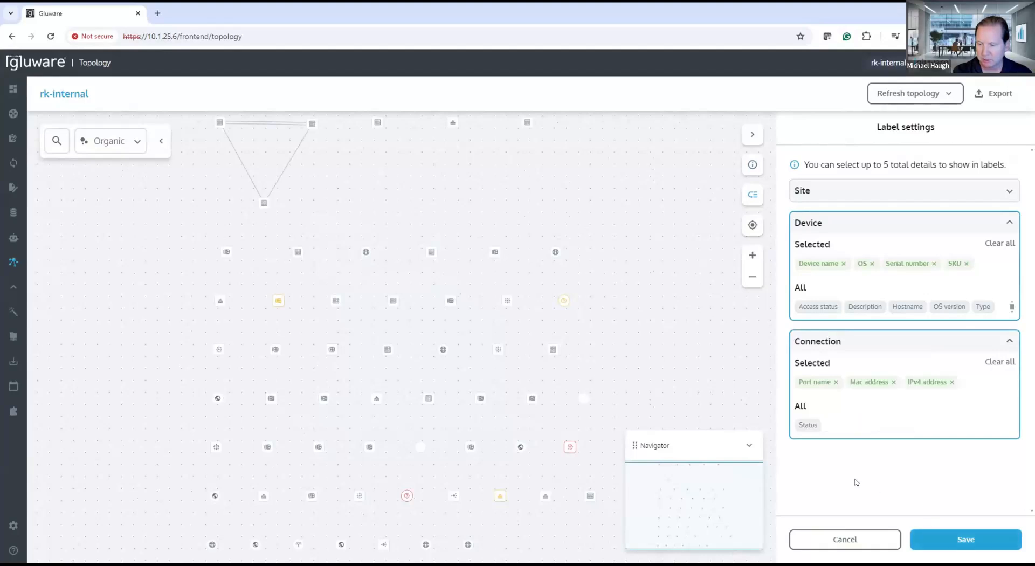
click(808, 425)
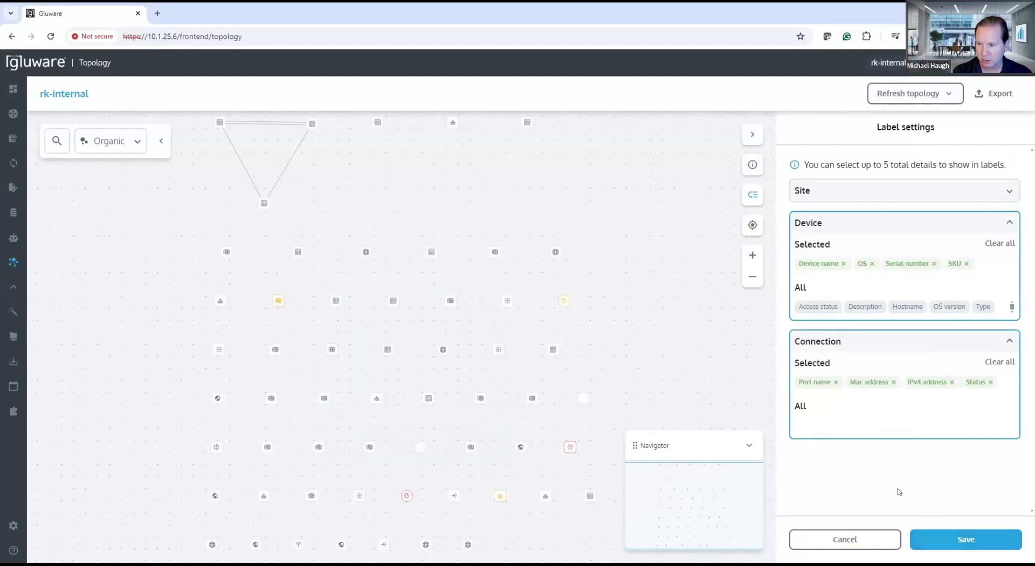
click(938, 540)
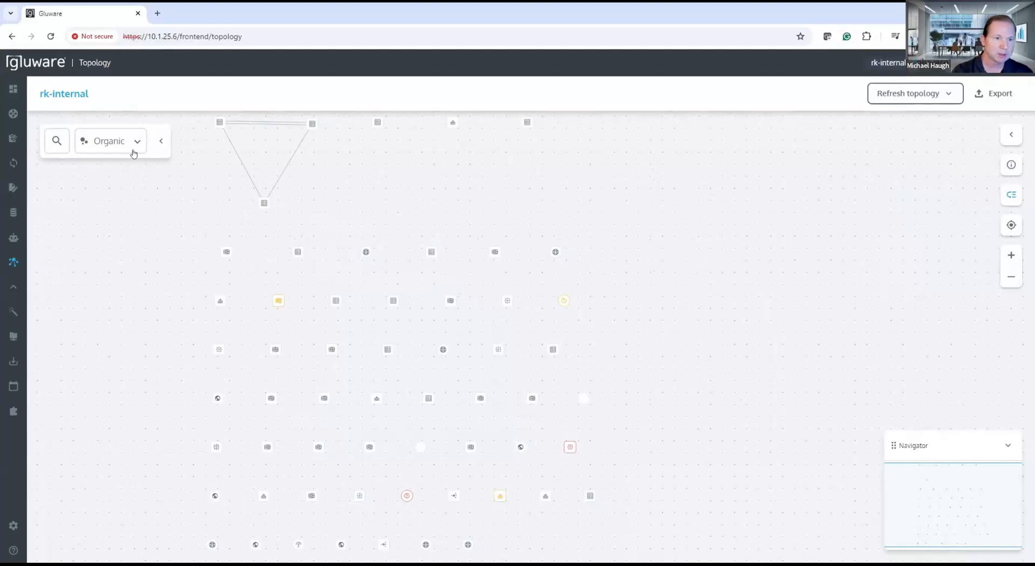
Step: Zoom in on the topology map and search it for SONIC
scroll(244, 342, up, 3)
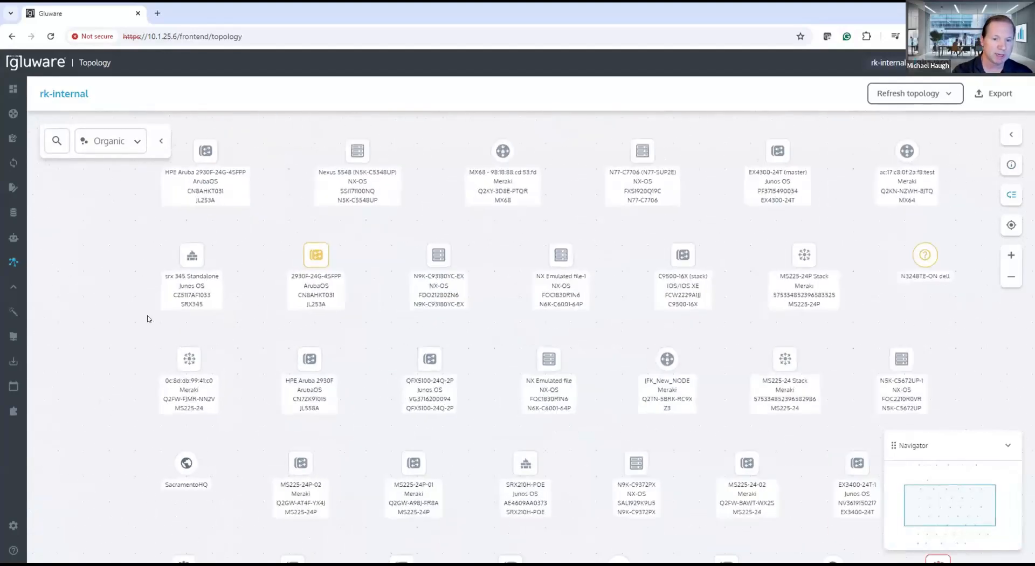
click(53, 140)
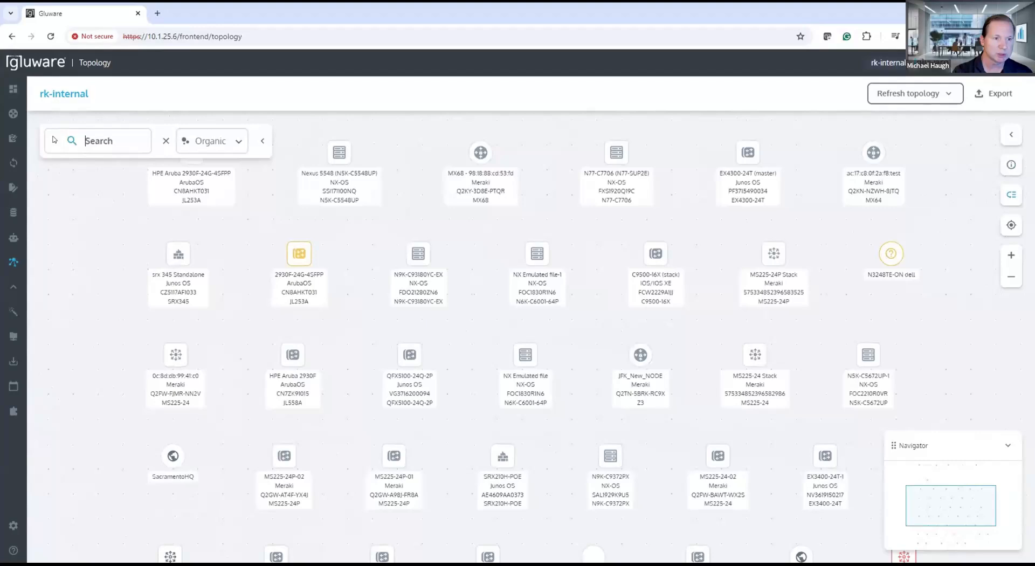
text(SONIC)
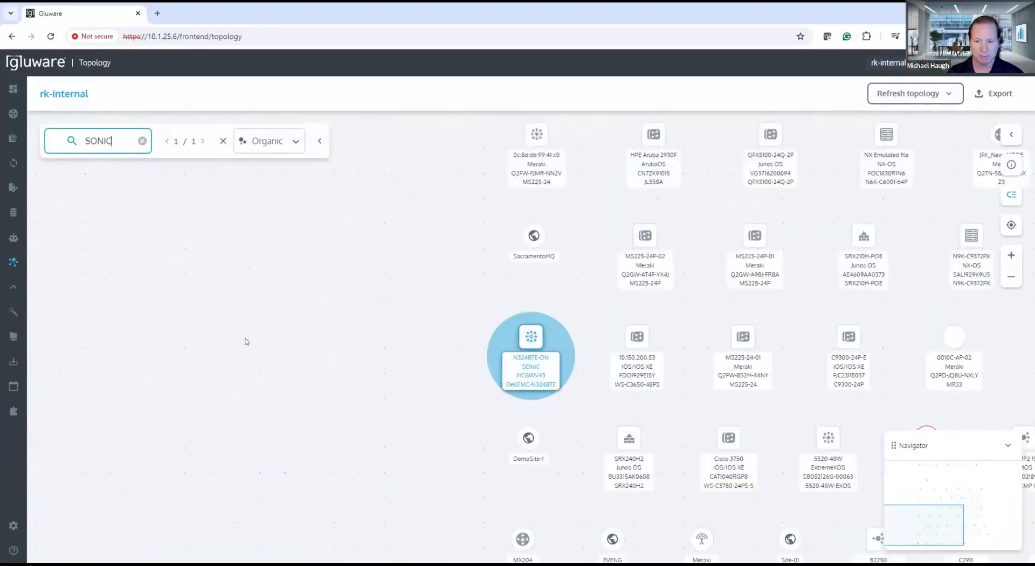
Step: View the device details of the N3248TE-ON SONiC switch on the topology map and deselect it
mouse_move(379, 337)
mouse_down()
mouse_move(349, 330)
mouse_move(365, 337)
mouse_up()
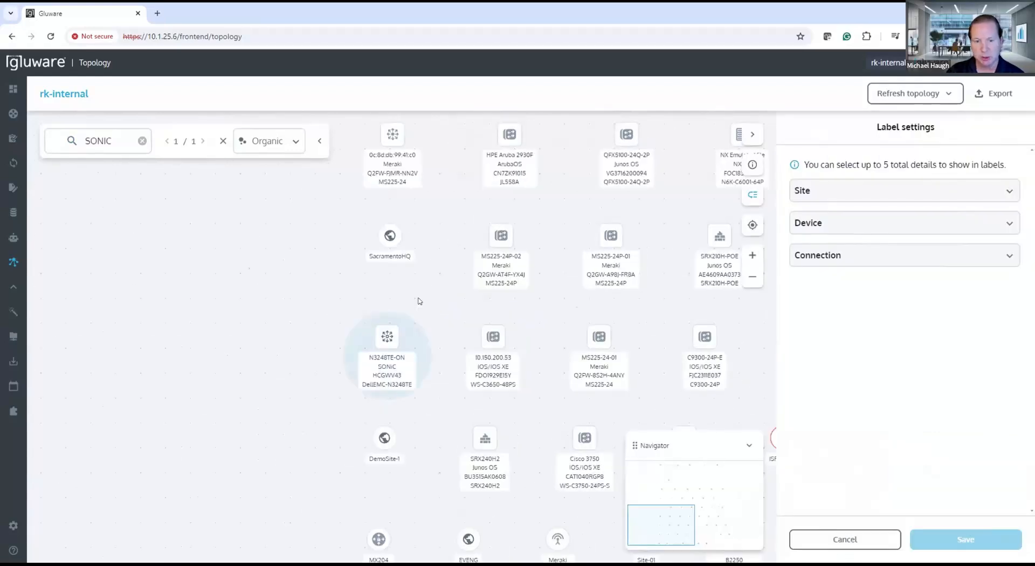
click(387, 336)
click(751, 166)
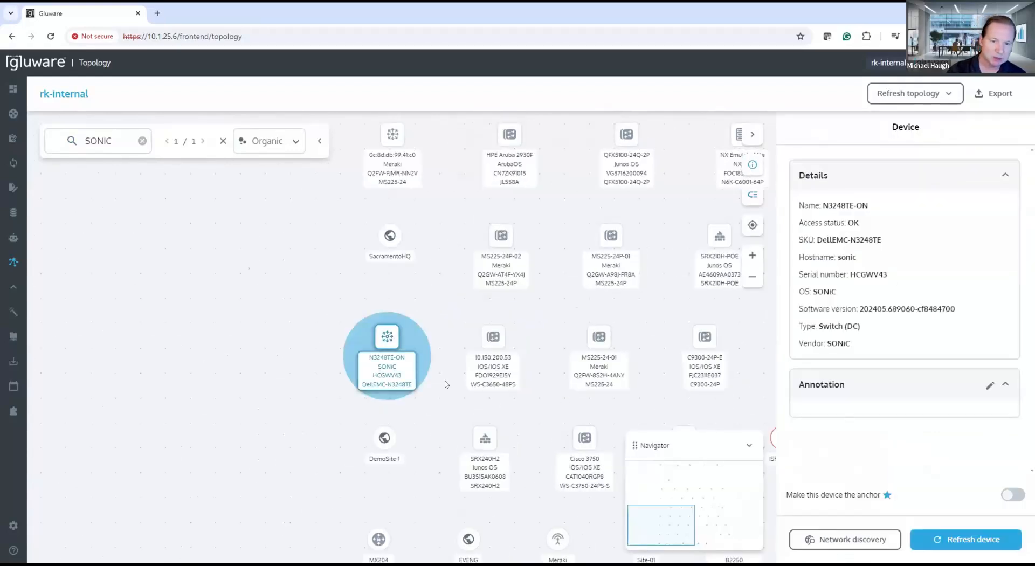
scroll(440, 387, up, 1)
scroll(441, 387, up, 1)
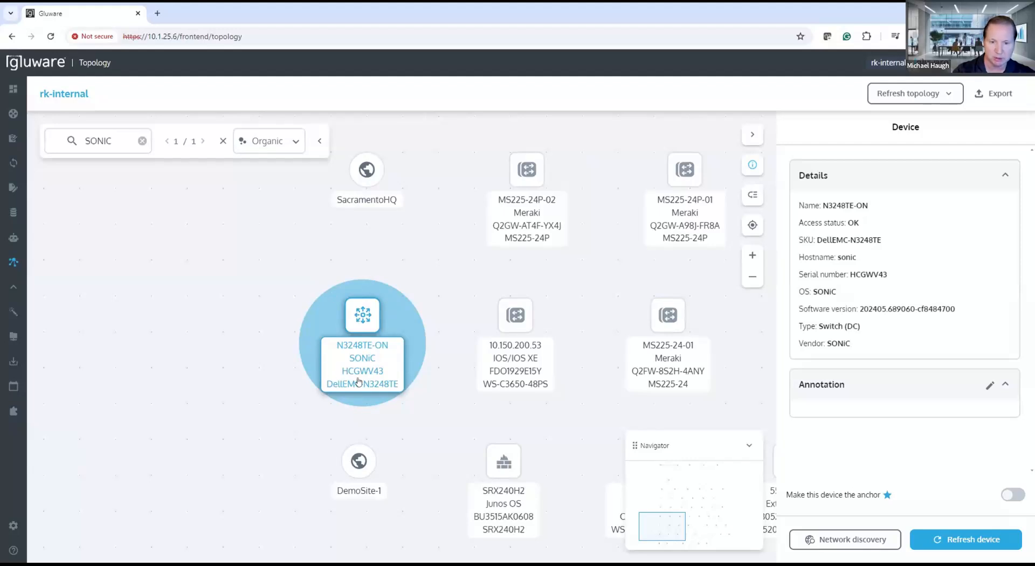
mouse_move(359, 373)
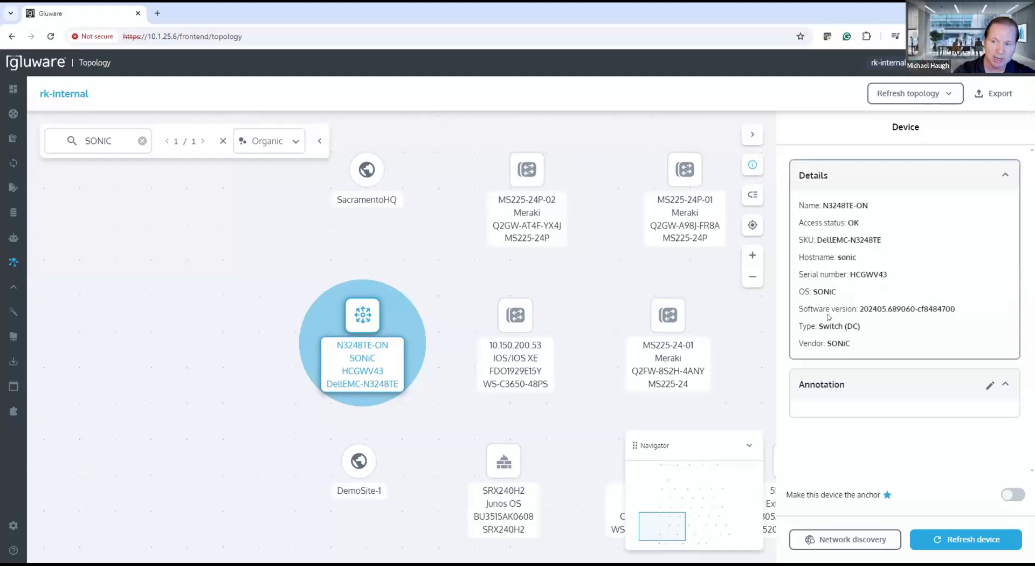
click(444, 412)
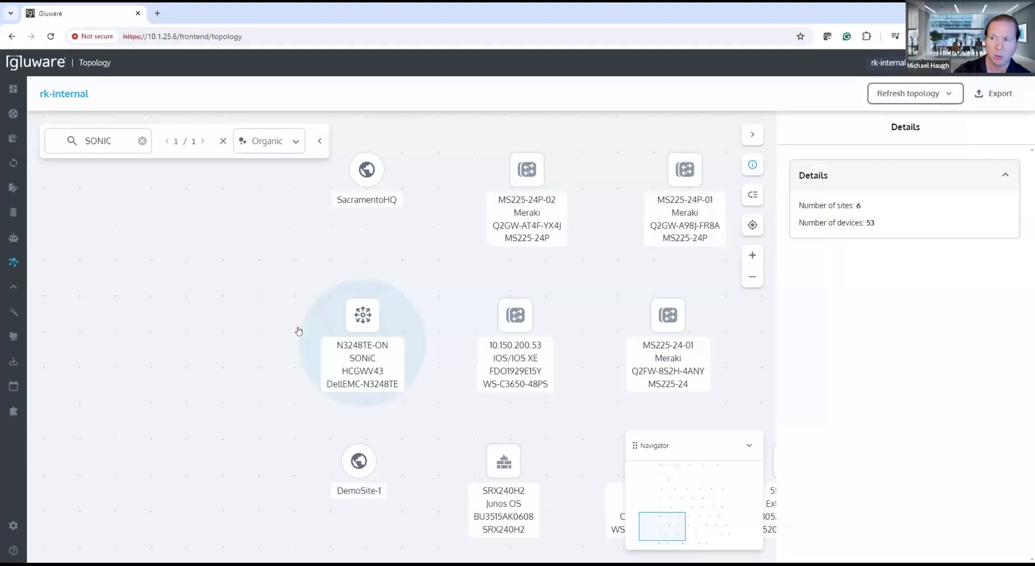
Step: Review the file formats offered for exporting the topology diagram without exporting it, and switch to the presentation slides
click(995, 94)
click(561, 262)
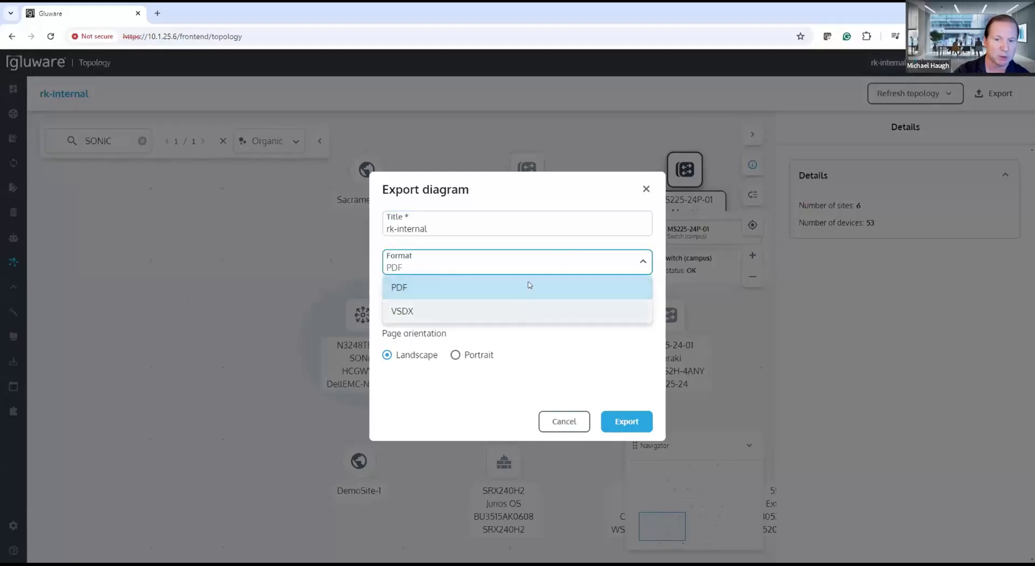
click(646, 189)
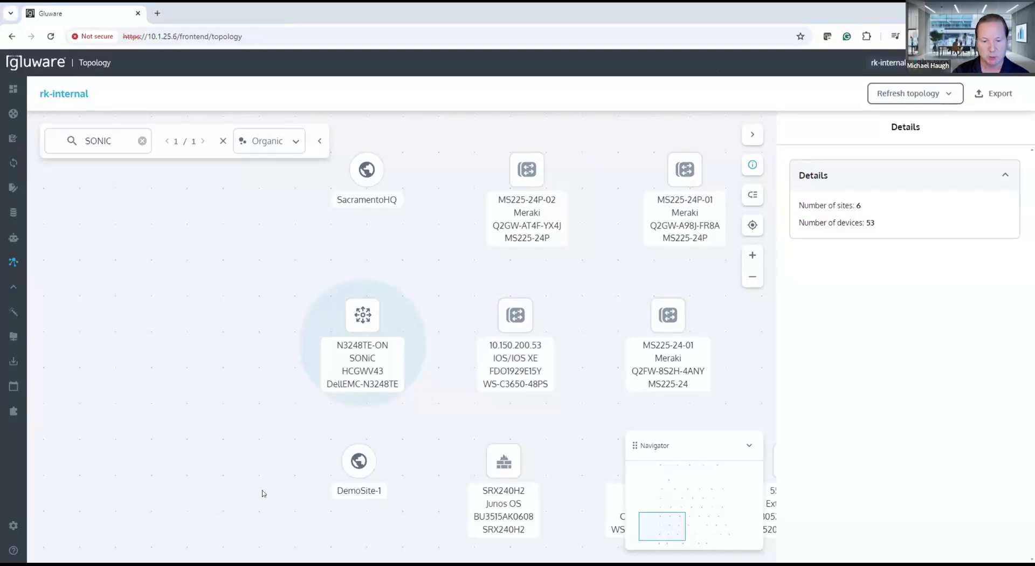
key(alt+Tab)
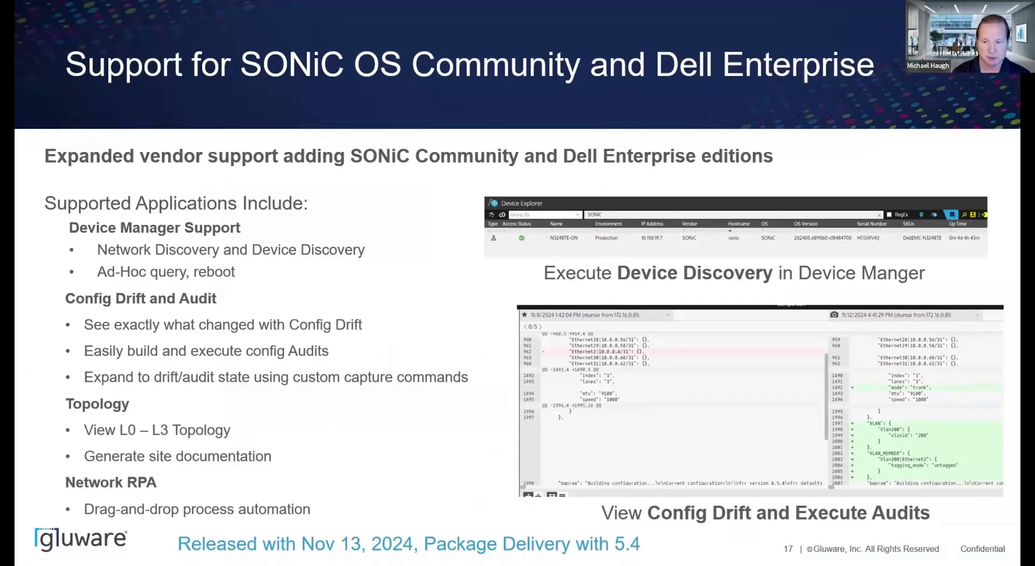